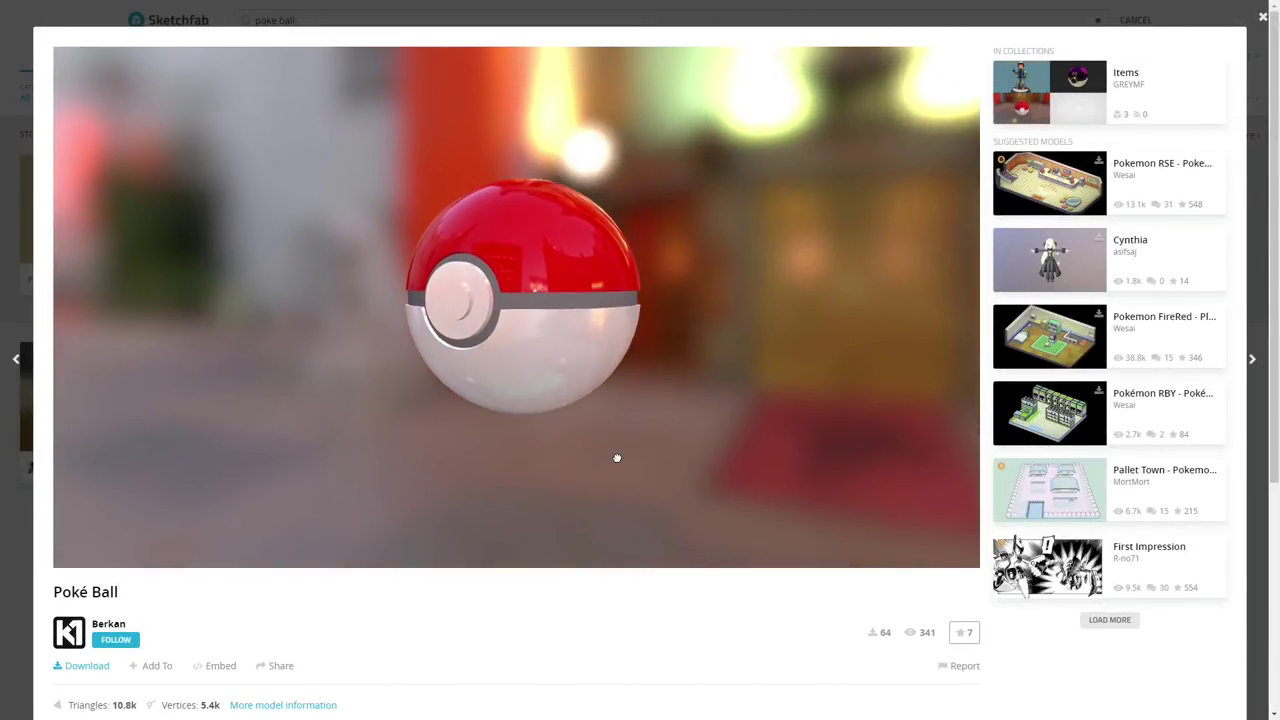
Step: Set the white lower half's (polySurface6) Translate X to 0 in Maya, then check it and deselect
drag(617, 457, 611, 463)
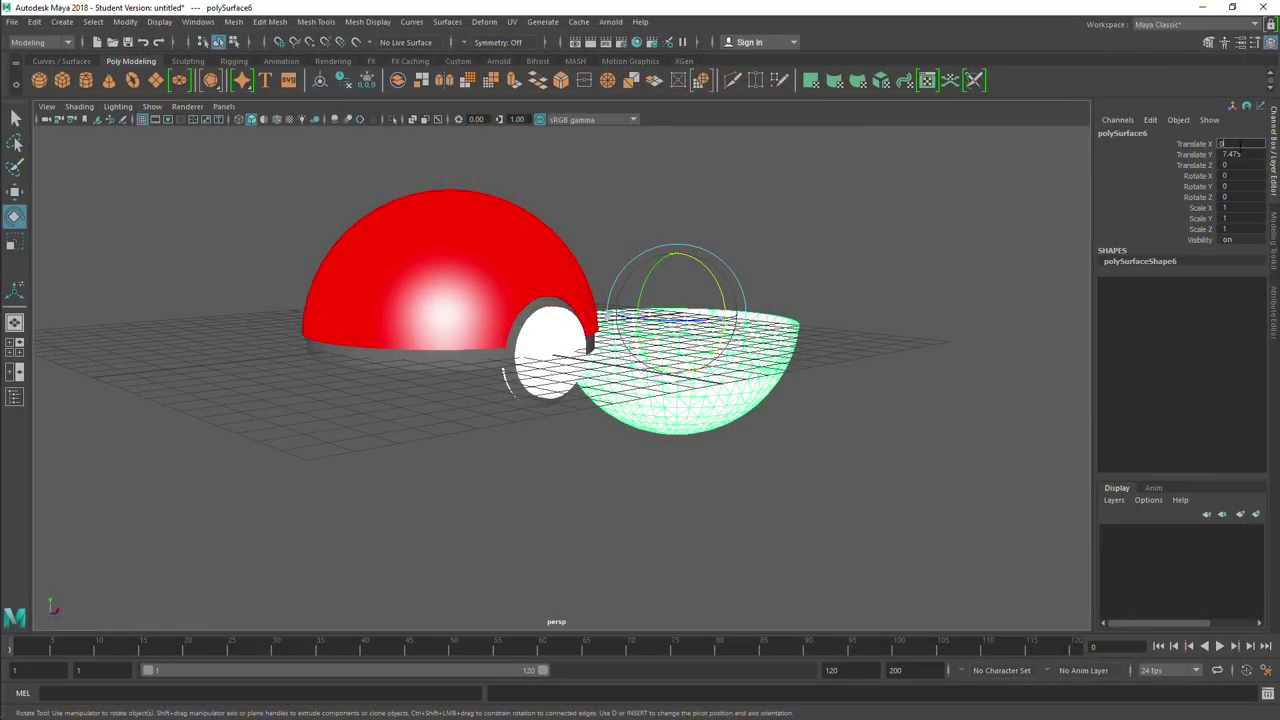
click(1238, 146)
text(0)
key(Return)
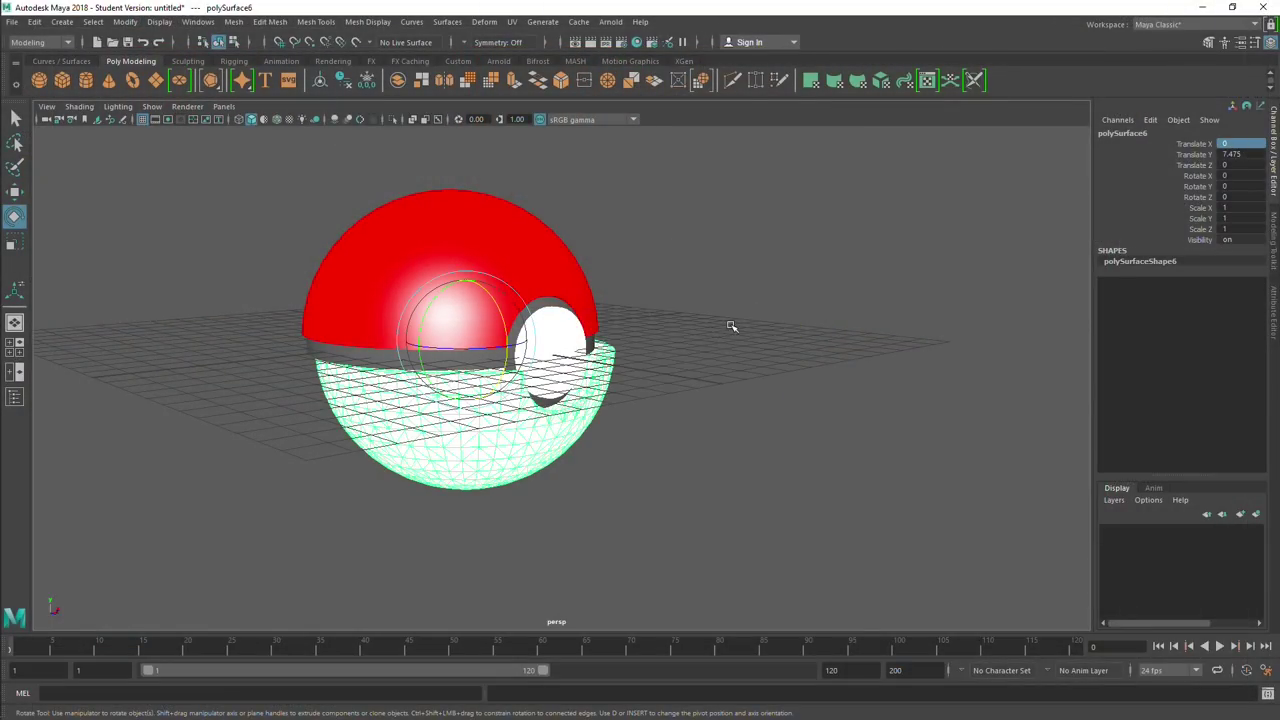
click(731, 327)
click(563, 435)
click(760, 352)
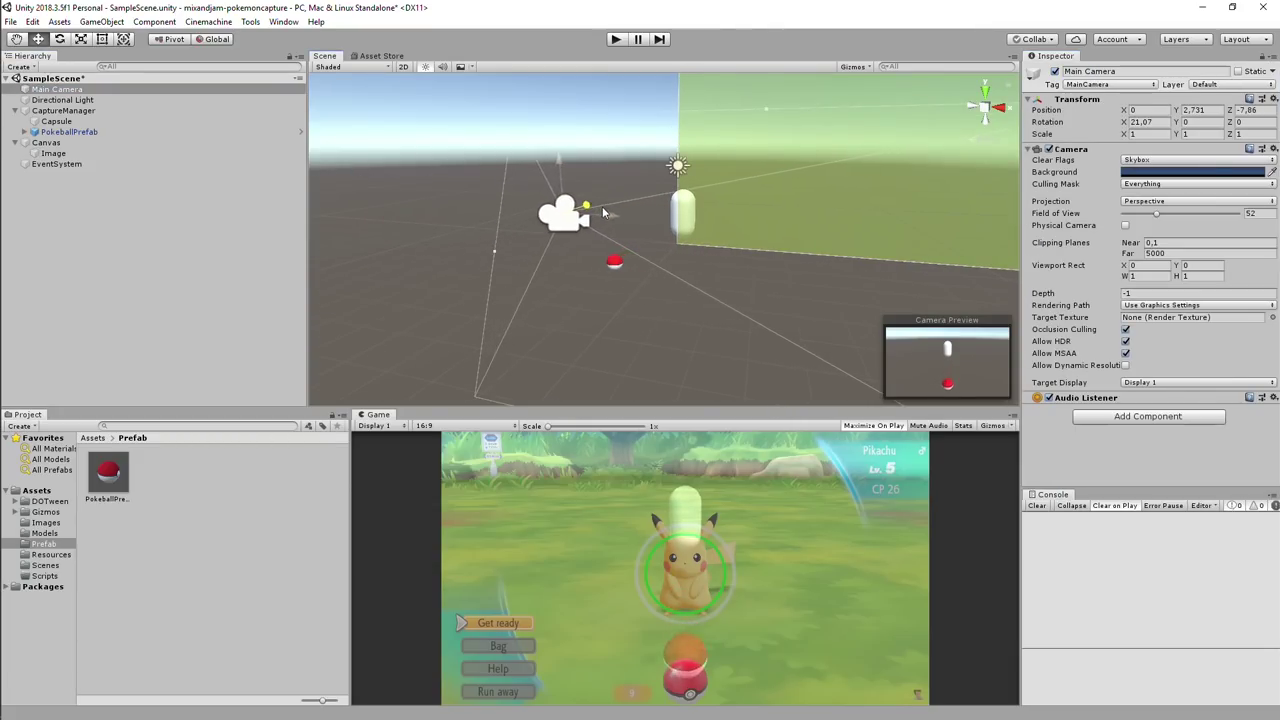
Step: Raise the Main Camera upward and orbit the Scene view around the Capsule
drag(605, 148, 606, 105)
click(677, 206)
alt+drag(677, 206, 559, 233)
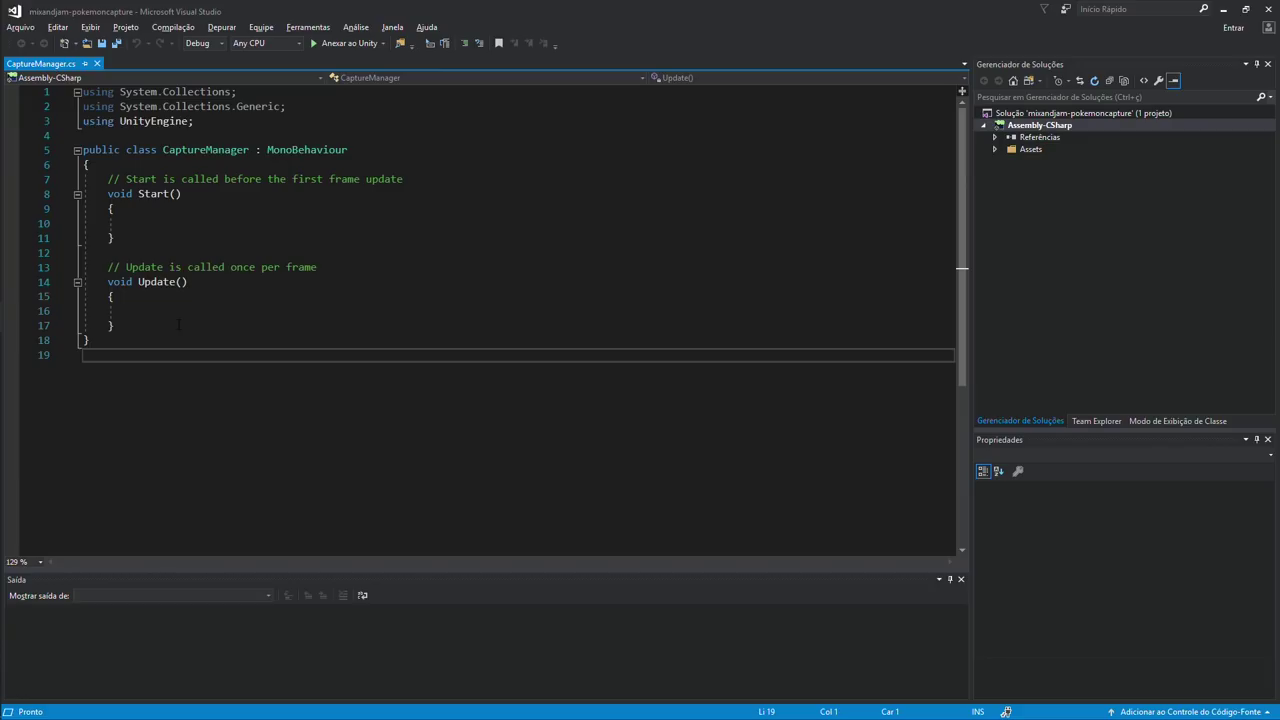
Step: Add new lines in CaptureManager for the Space-key ThrowPokeball code
click(178, 324)
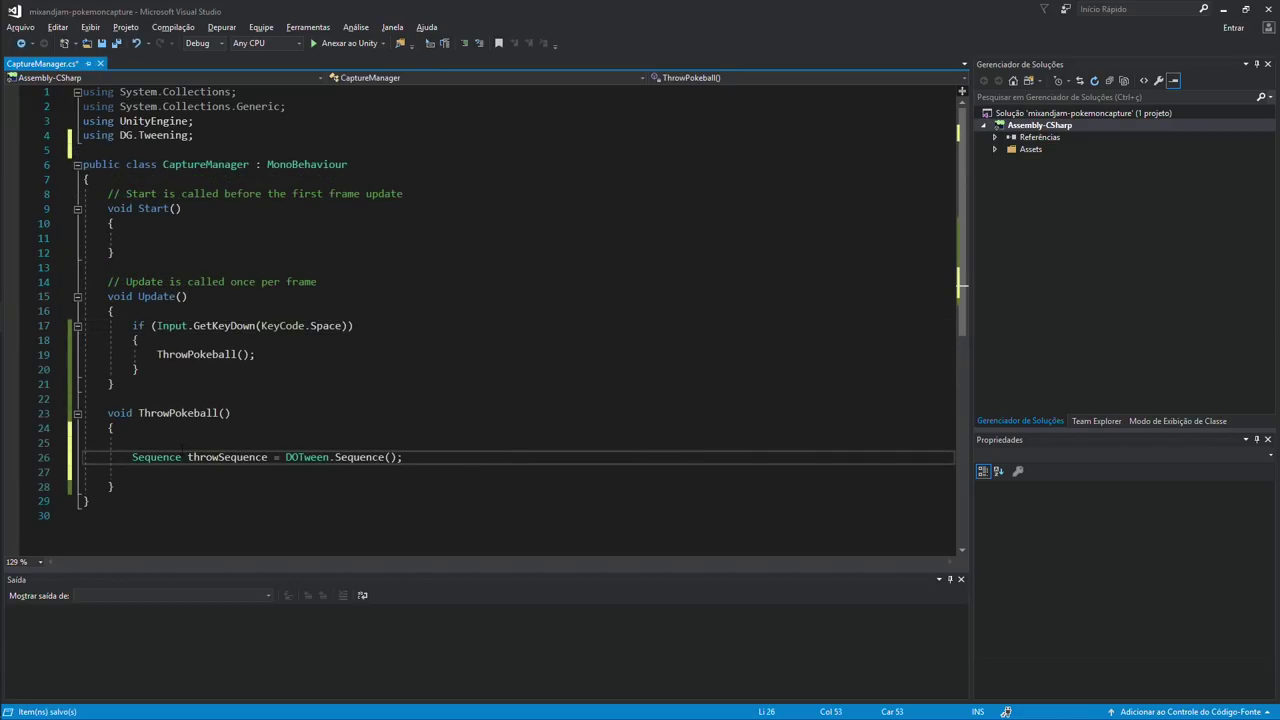
key(Return)
key(Return)
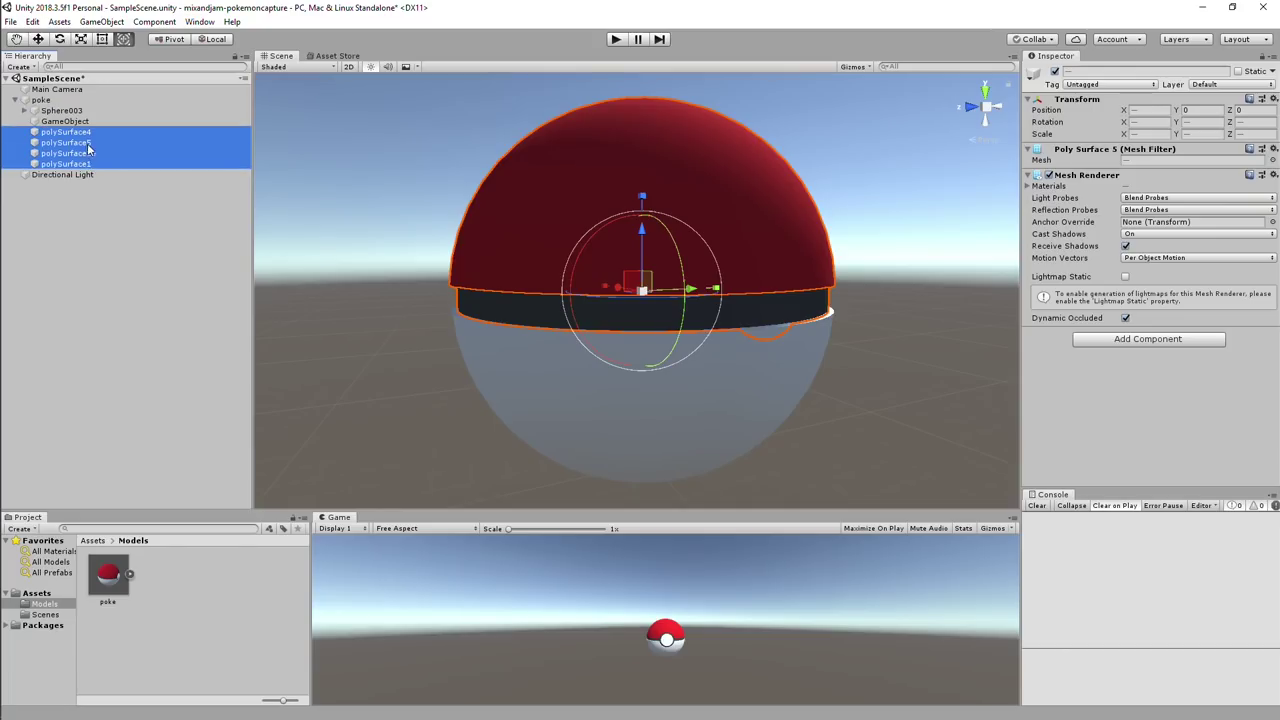
Step: Parent the four lid polySurface parts under GameObject and rename it pivot
drag(88, 148, 62, 122)
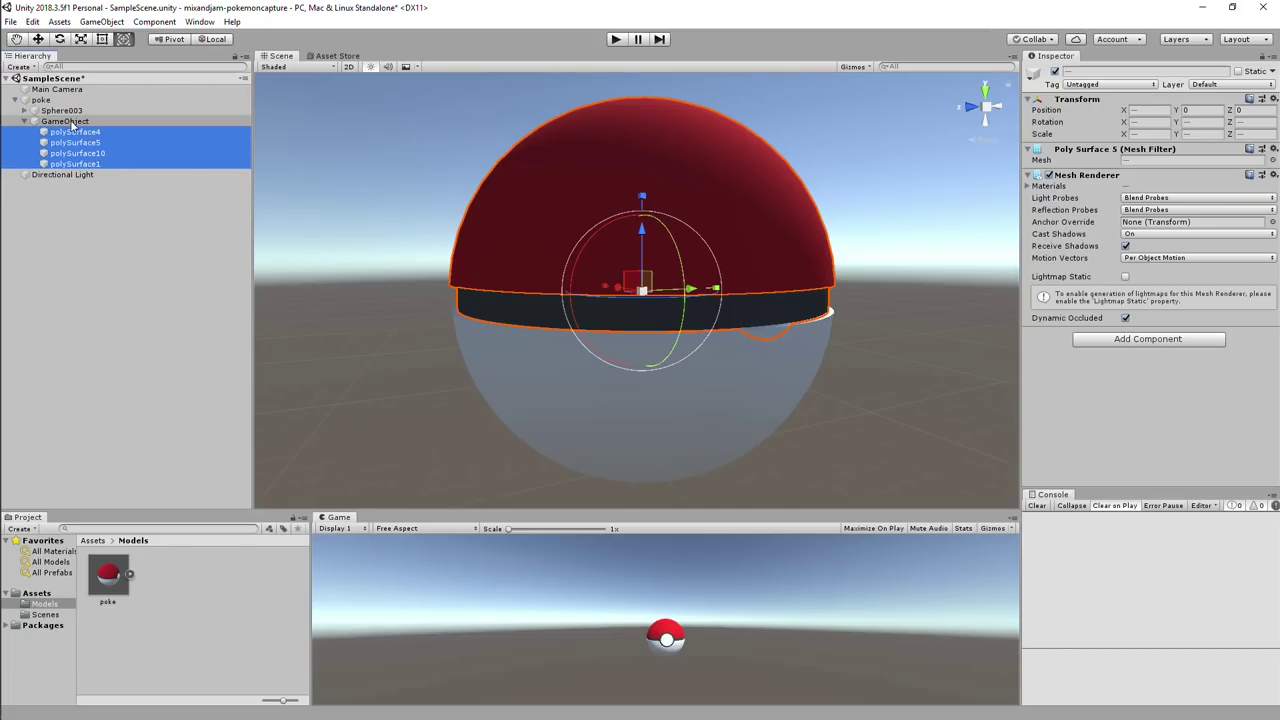
click(62, 122)
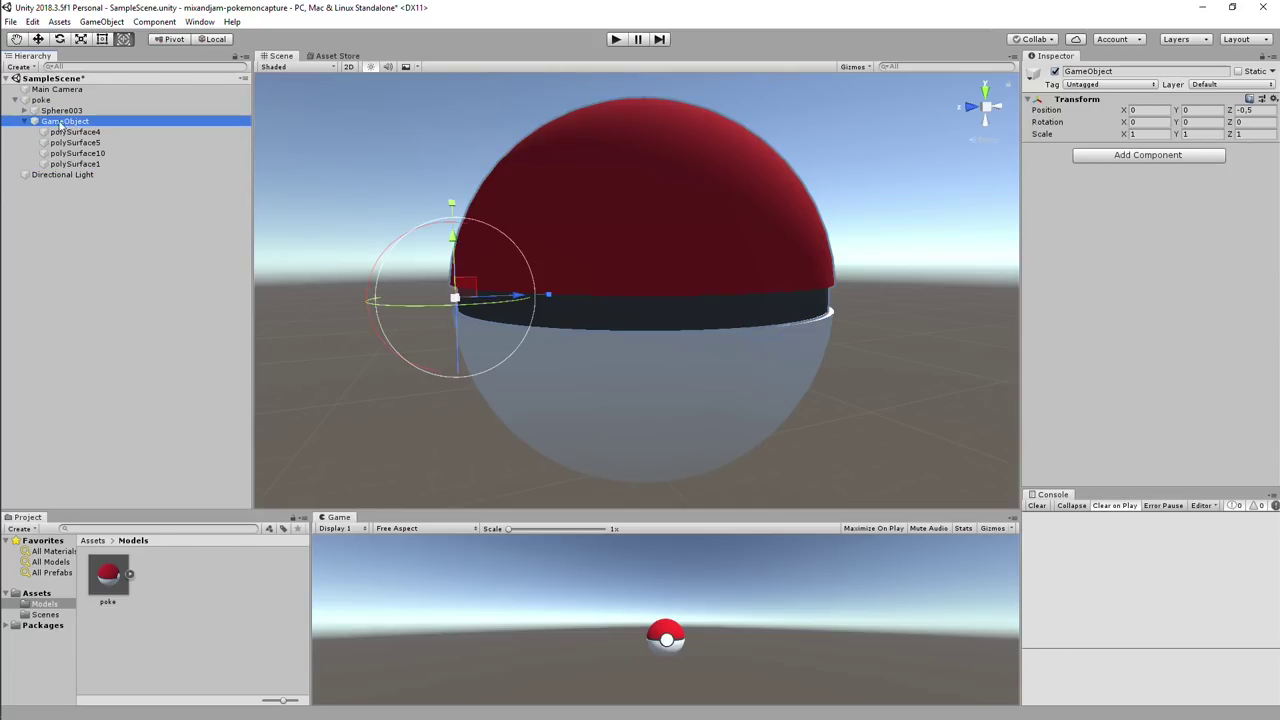
click(1164, 71)
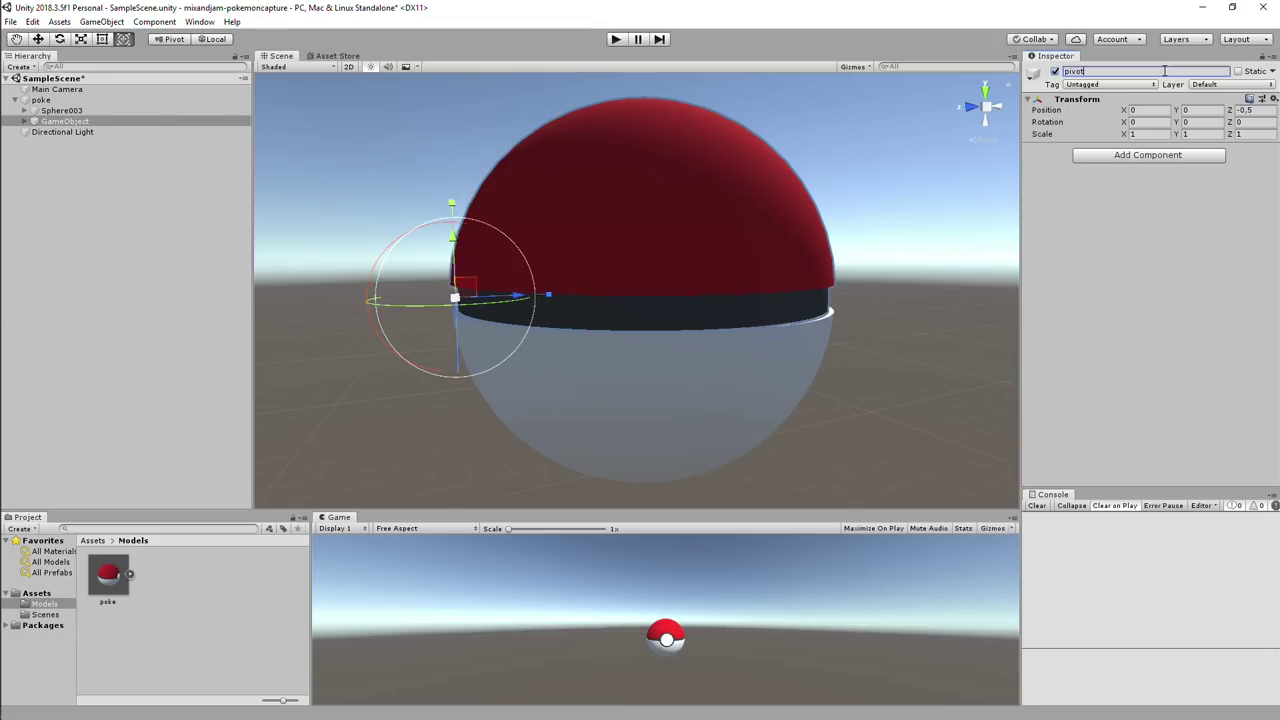
Step: Frame the pivot and rotate it so the red lid swings open around its hinge
double_click(62, 110)
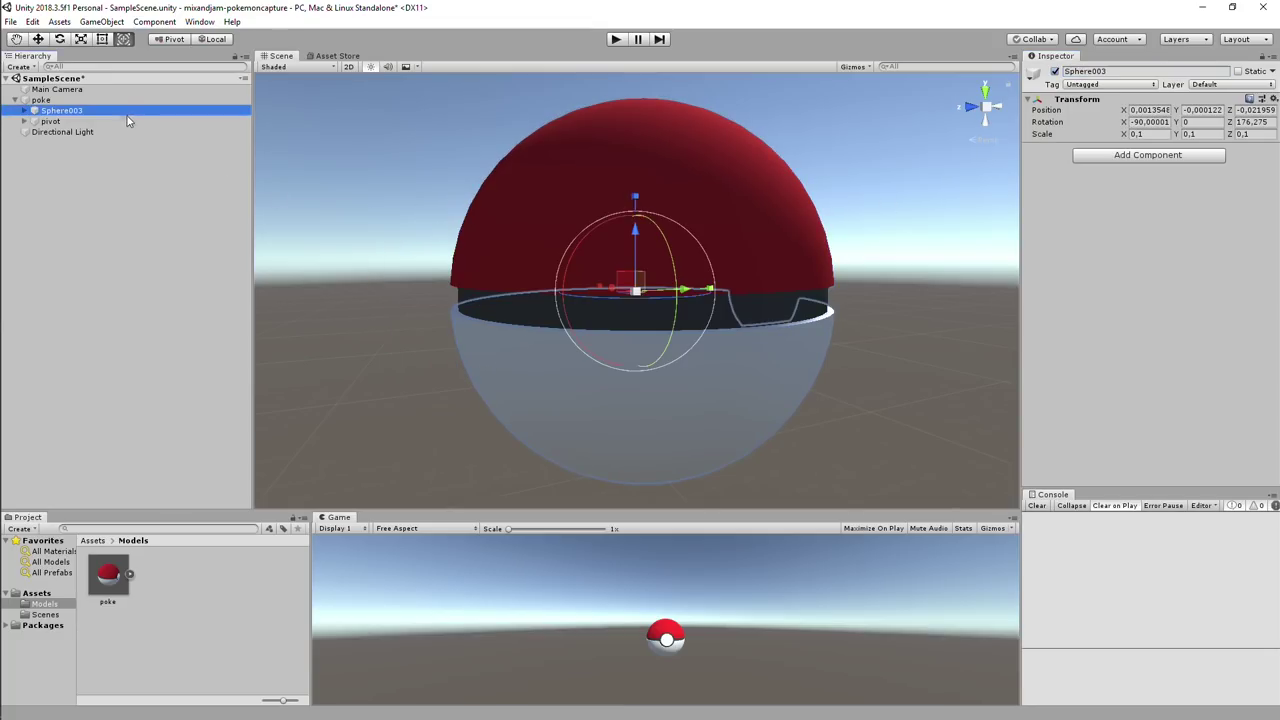
scroll(360, 159, down, 3)
scroll(541, 192, up, 3)
double_click(64, 121)
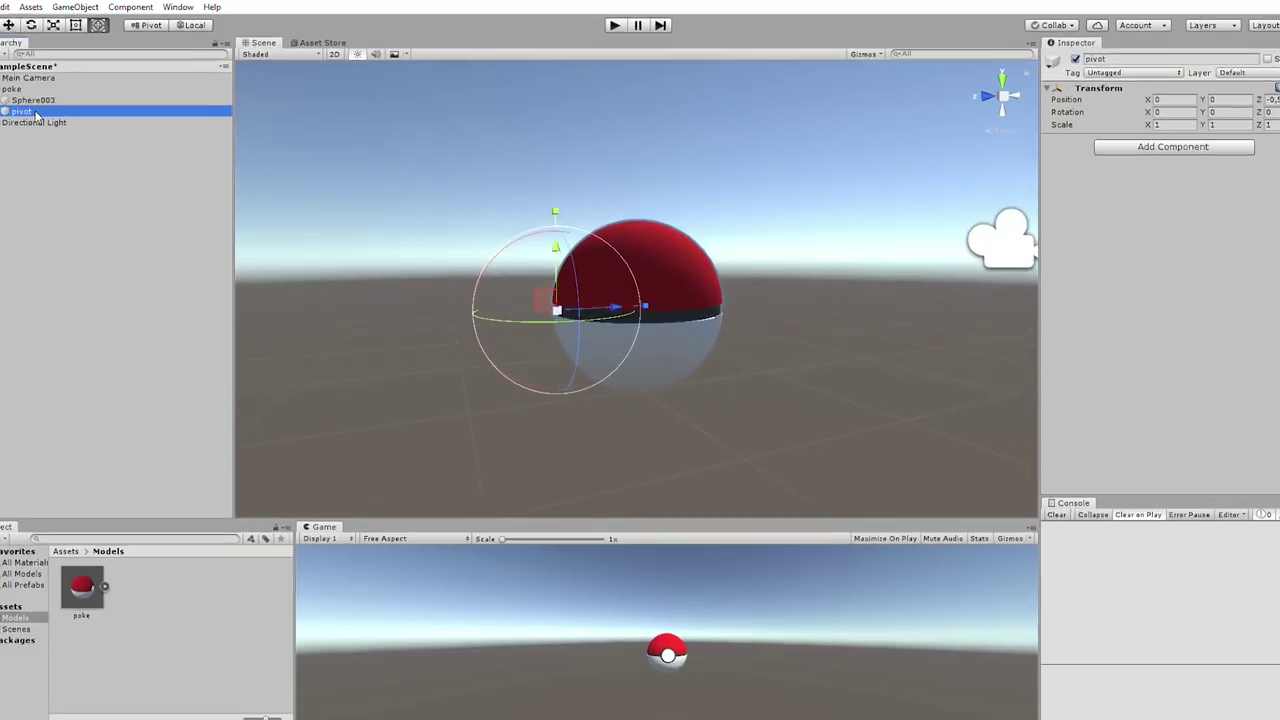
drag(445, 220, 360, 451)
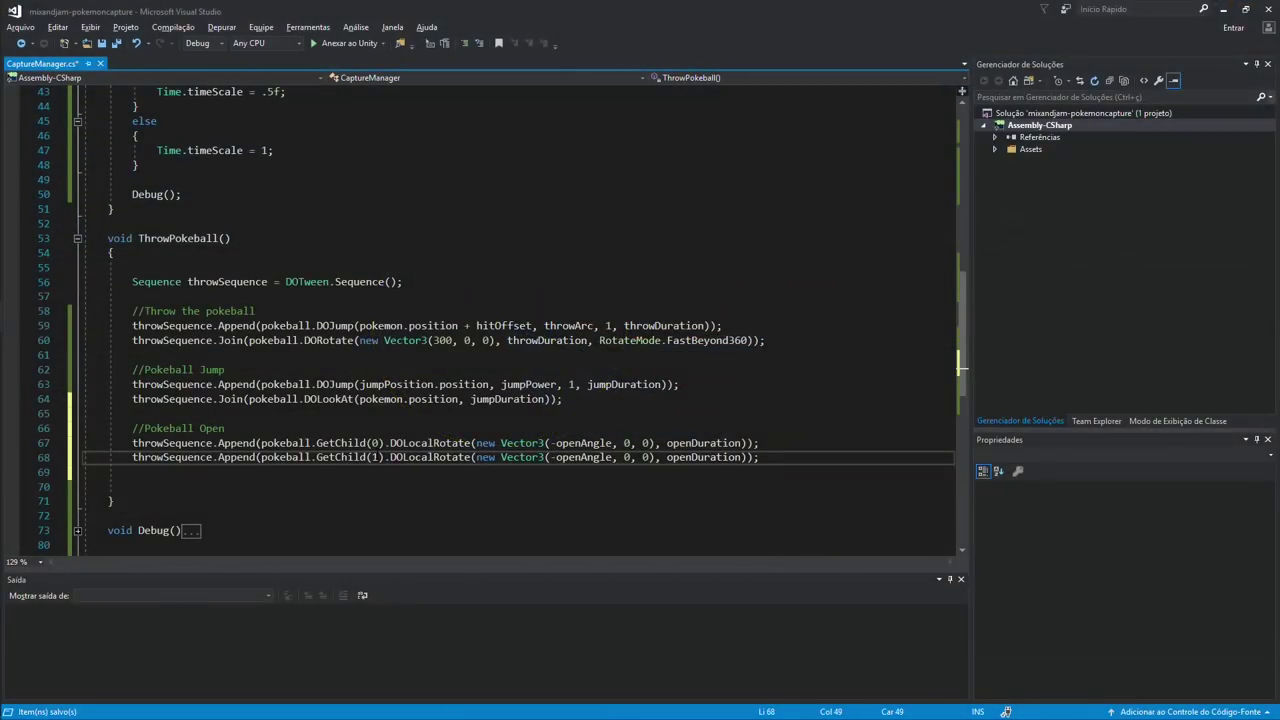
Step: Delete the blank lines after line 68 and remove the minus before openAngle
drag(236, 487, 85, 471)
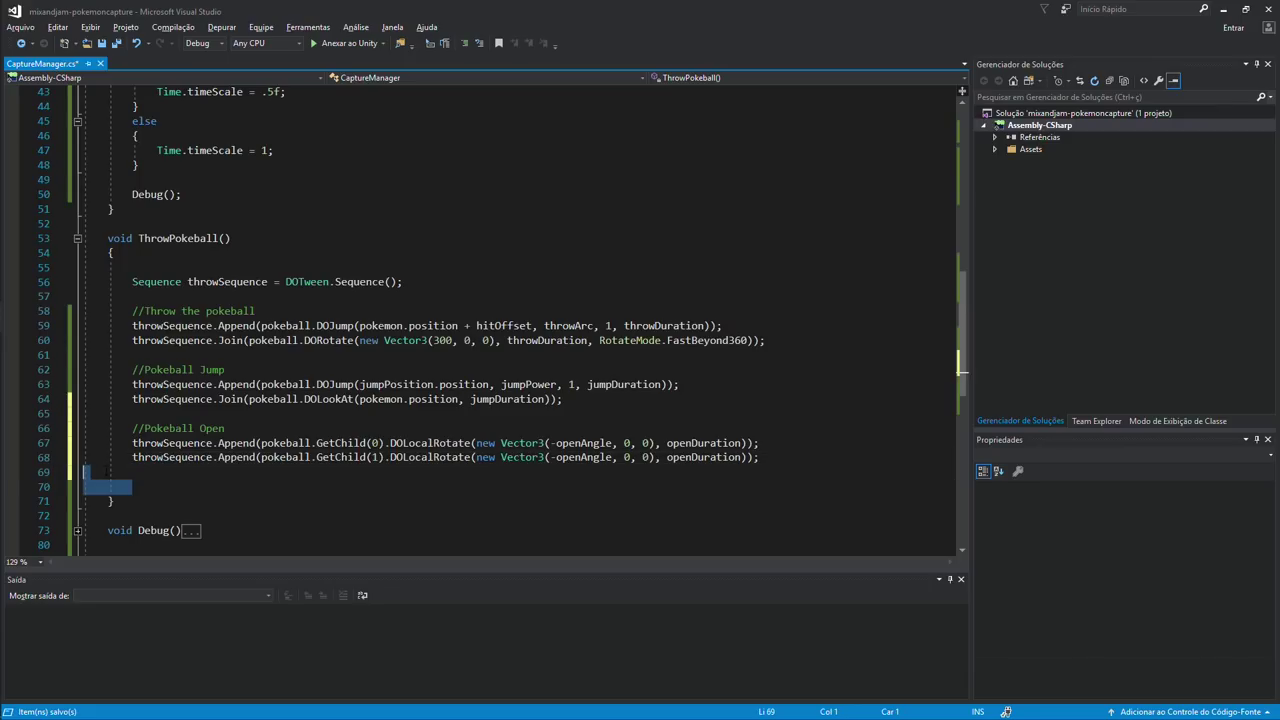
key(BackSpace)
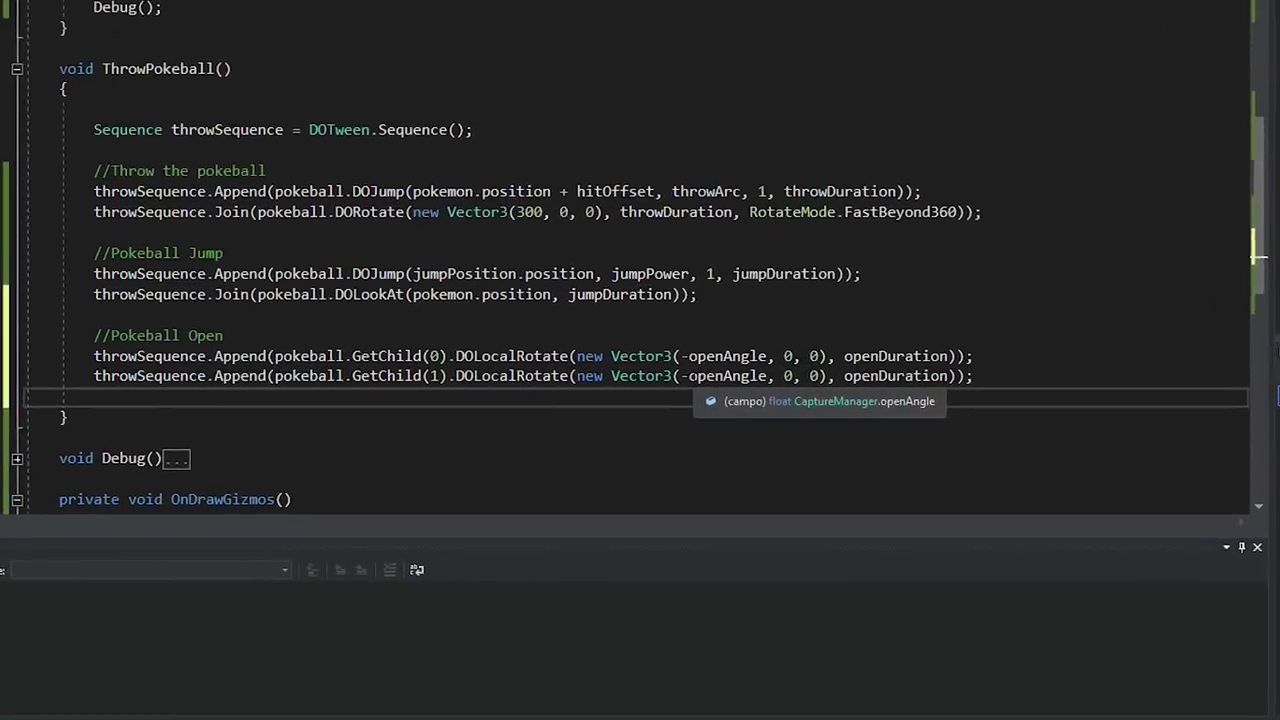
click(553, 457)
key(BackSpace)
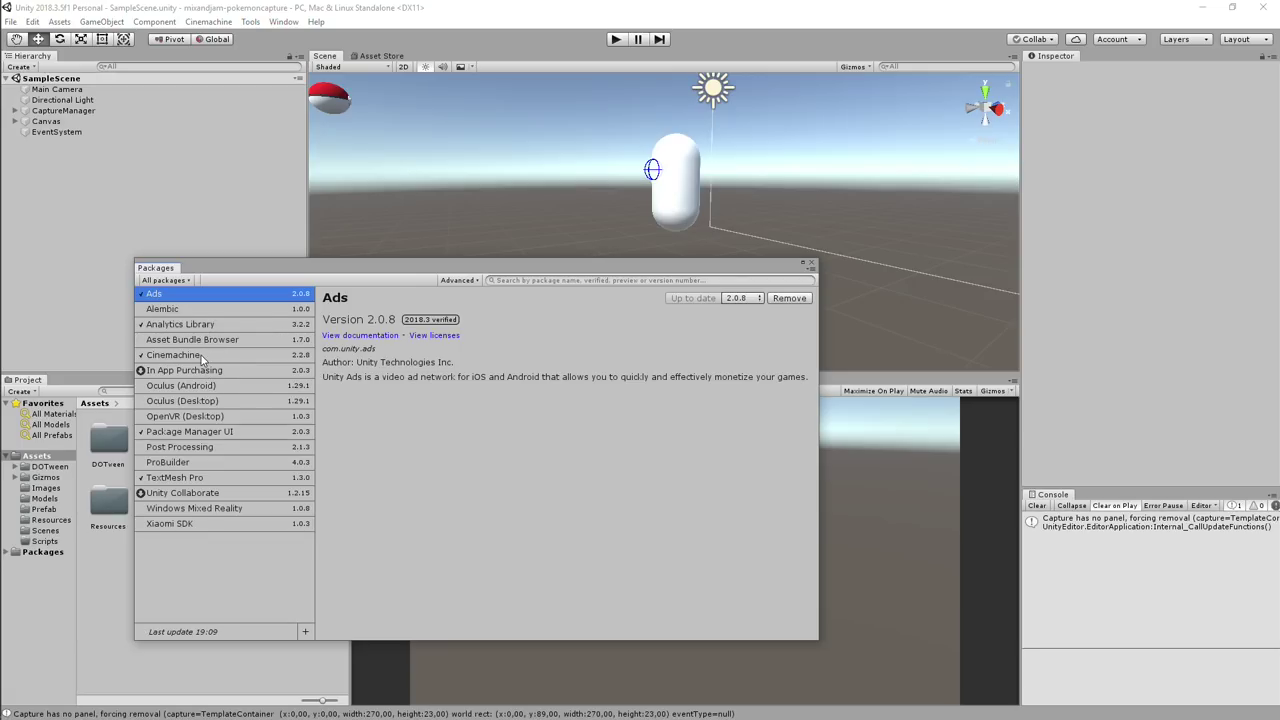
Step: Show the Cinemachine 2.2.8 package details in the Package Manager list
click(200, 357)
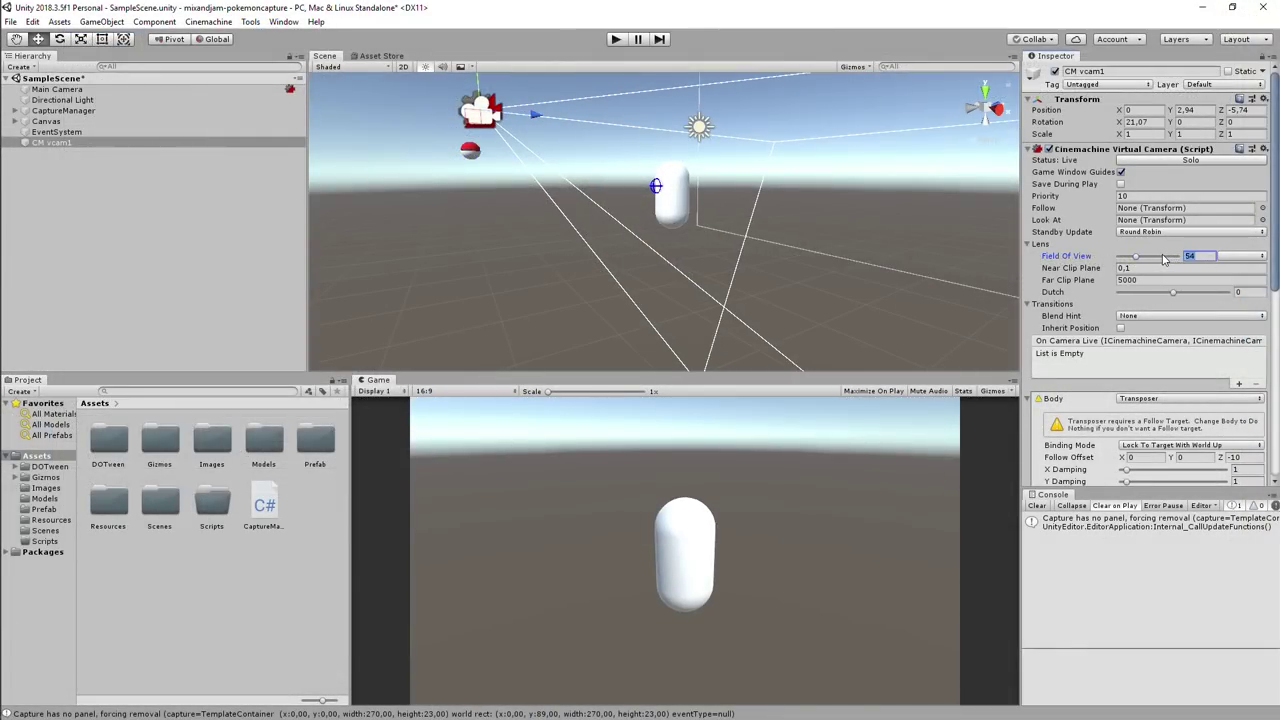
Step: Set vcam1's field of view to 52, add a raised CM vcam2, and disable it
mouse_move(1164, 259)
mouse_down()
mouse_move(1120, 258)
mouse_move(1162, 259)
mouse_up()
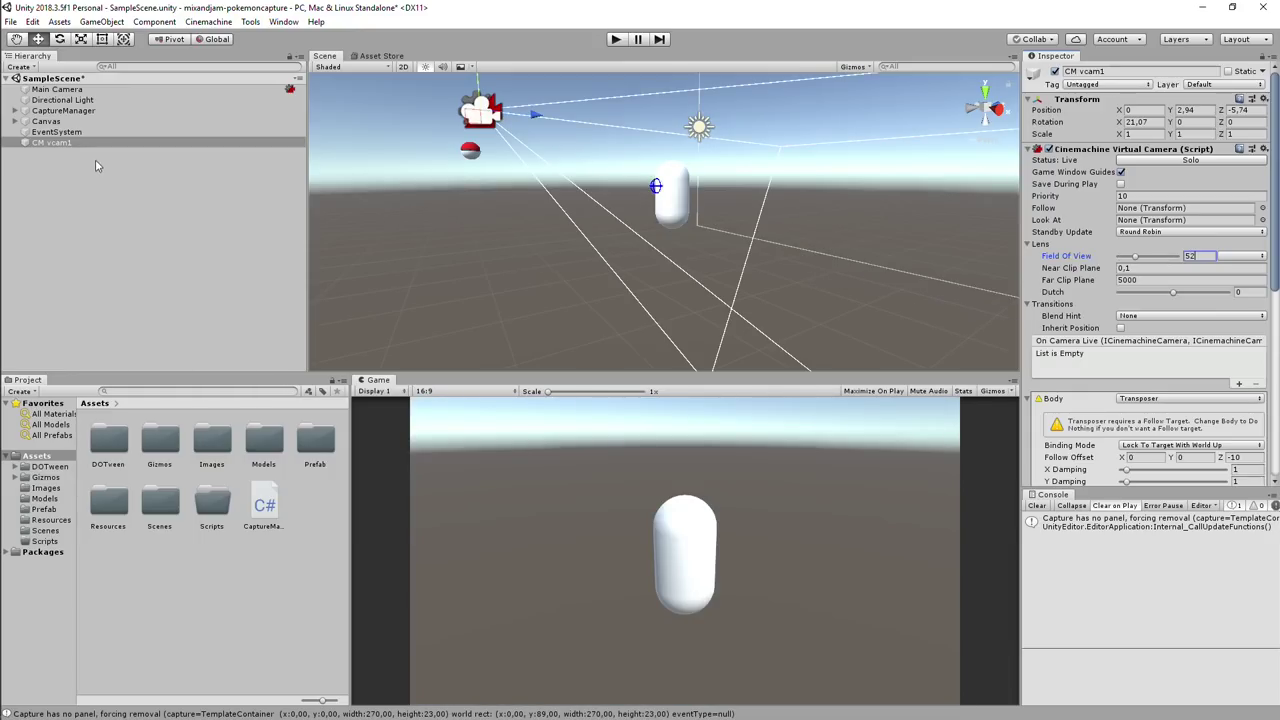
click(154, 22)
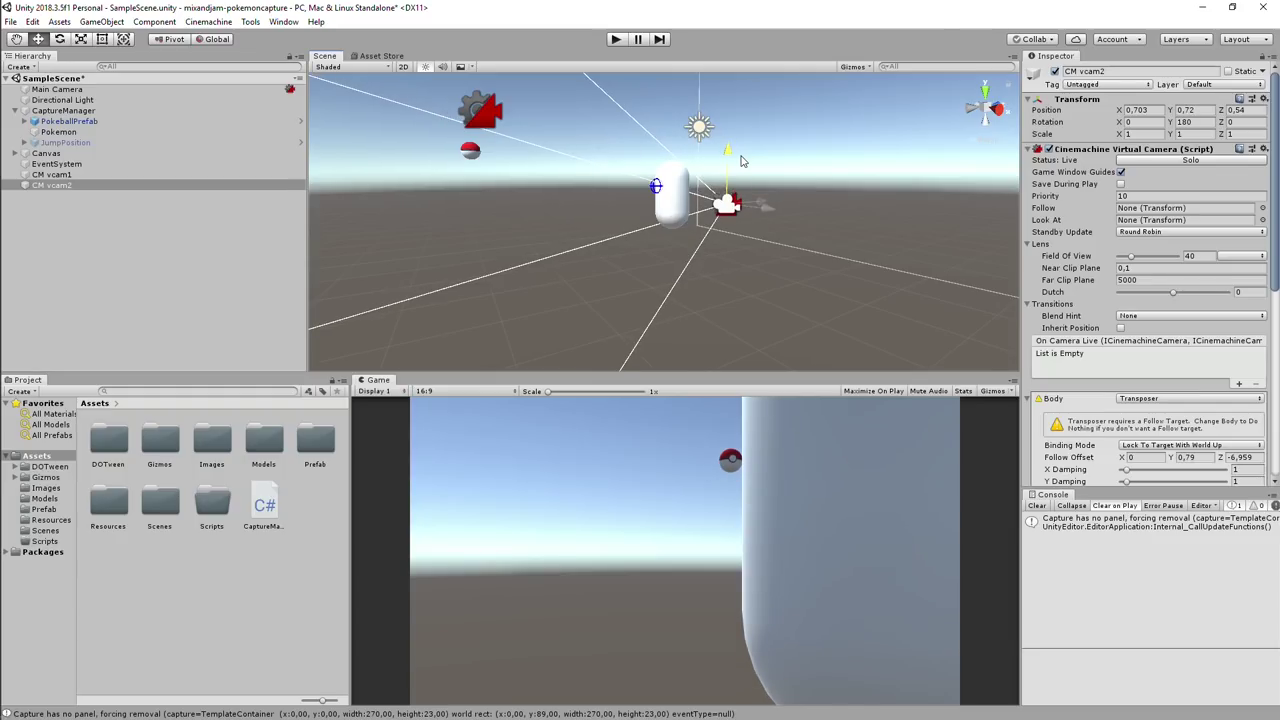
drag(741, 160, 741, 145)
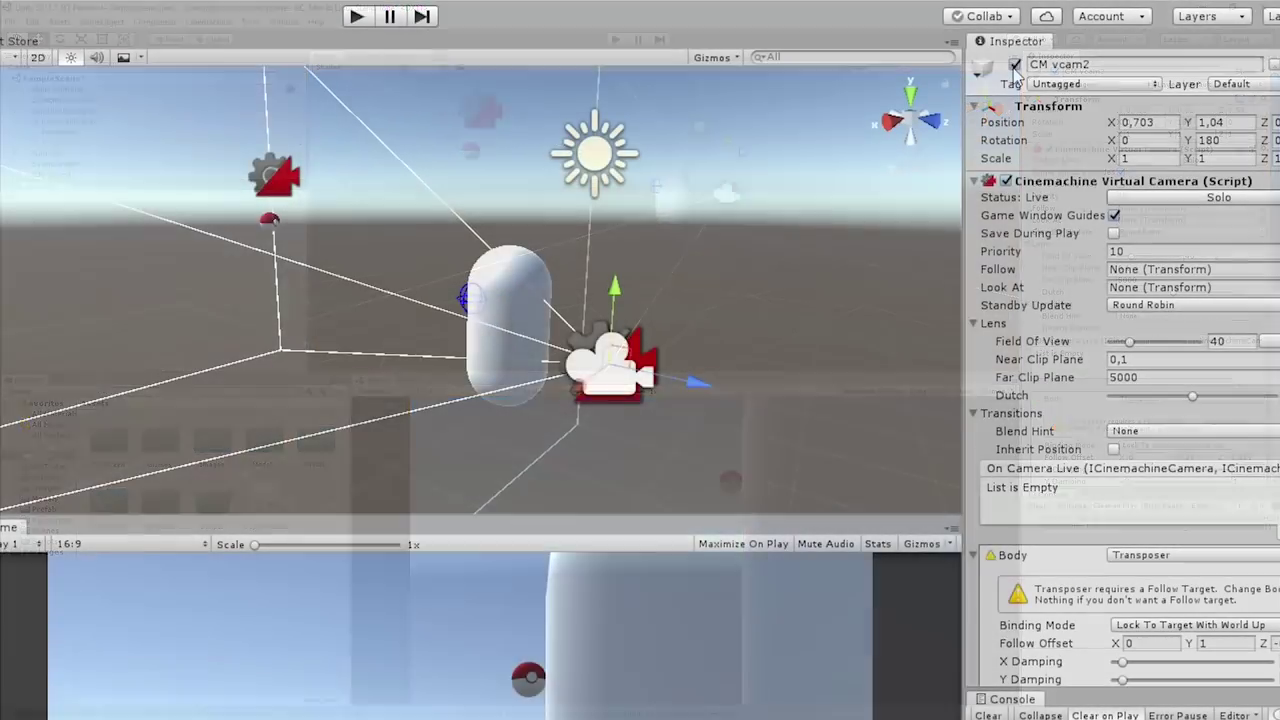
click(1055, 71)
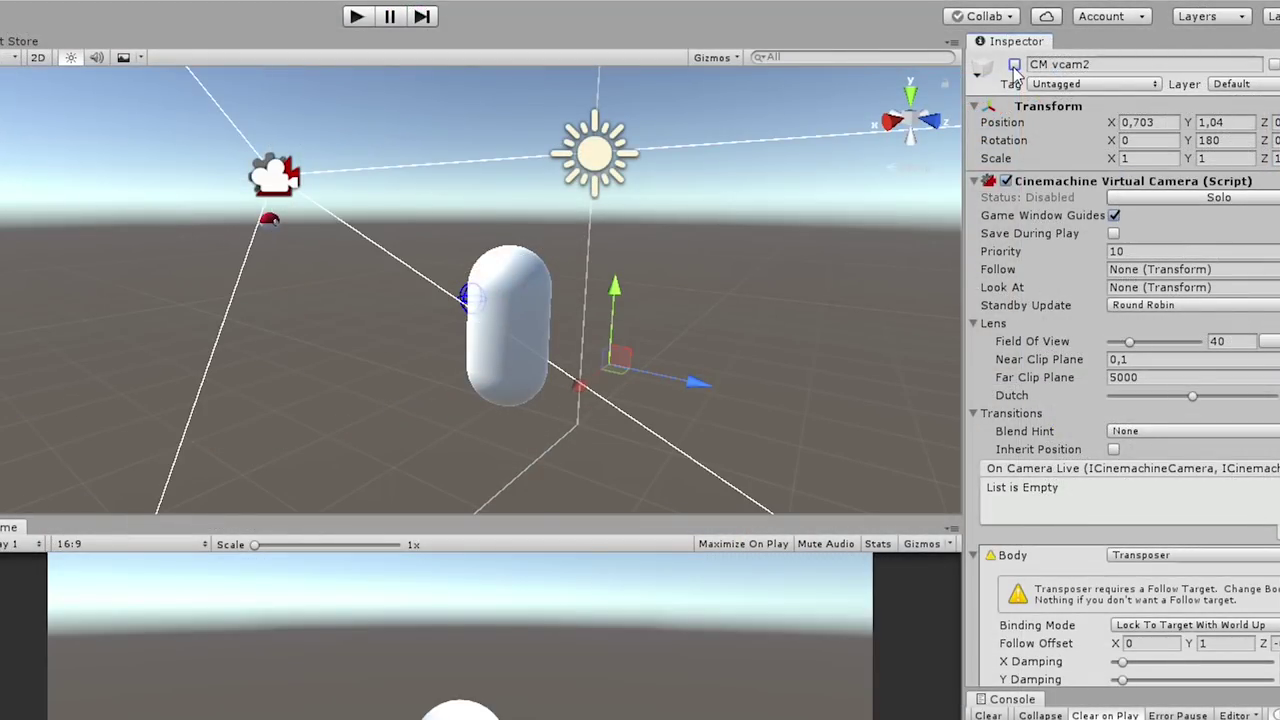
Step: Toggle vcam2 on and off repeatedly to compare its view with vcam1's
click(1014, 66)
click(1014, 66)
click(1014, 66)
click(1014, 66)
click(1014, 65)
click(1014, 65)
click(1014, 65)
click(1014, 65)
click(275, 177)
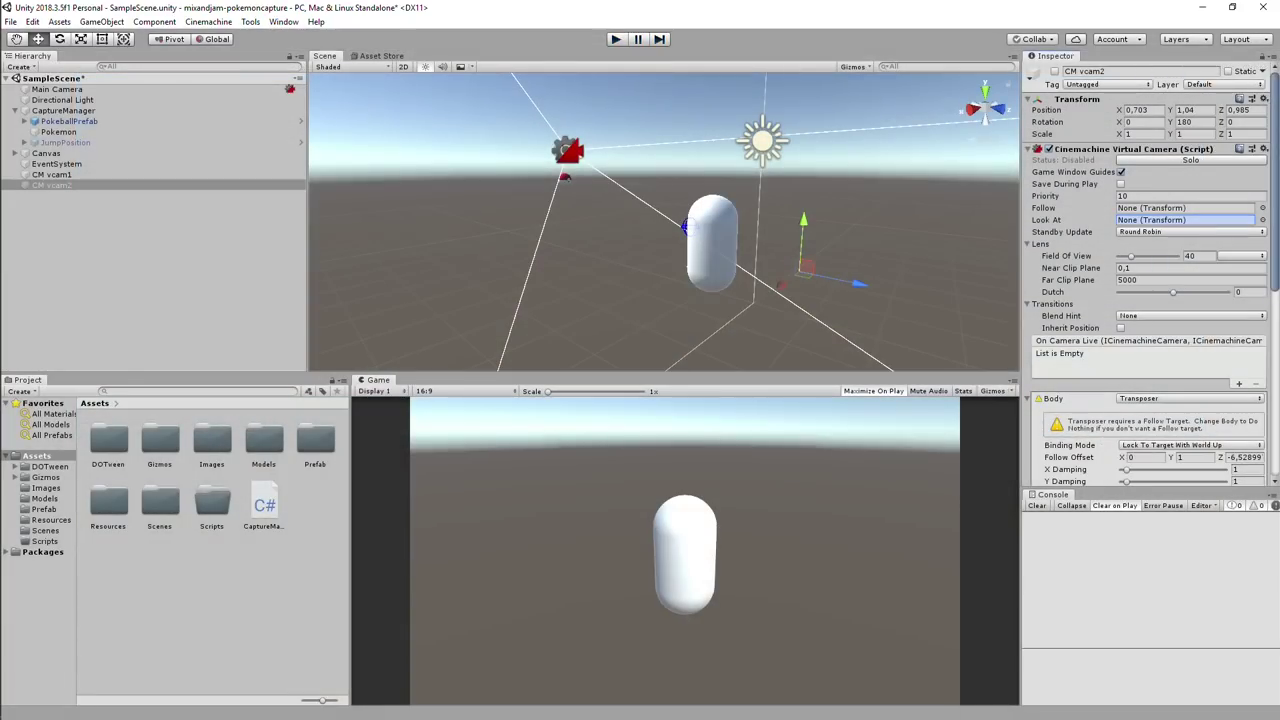
Step: Set vcam2's Look At to PokeballPrefab, enable vcam2, and enter Play mode
drag(1150, 220, 1152, 226)
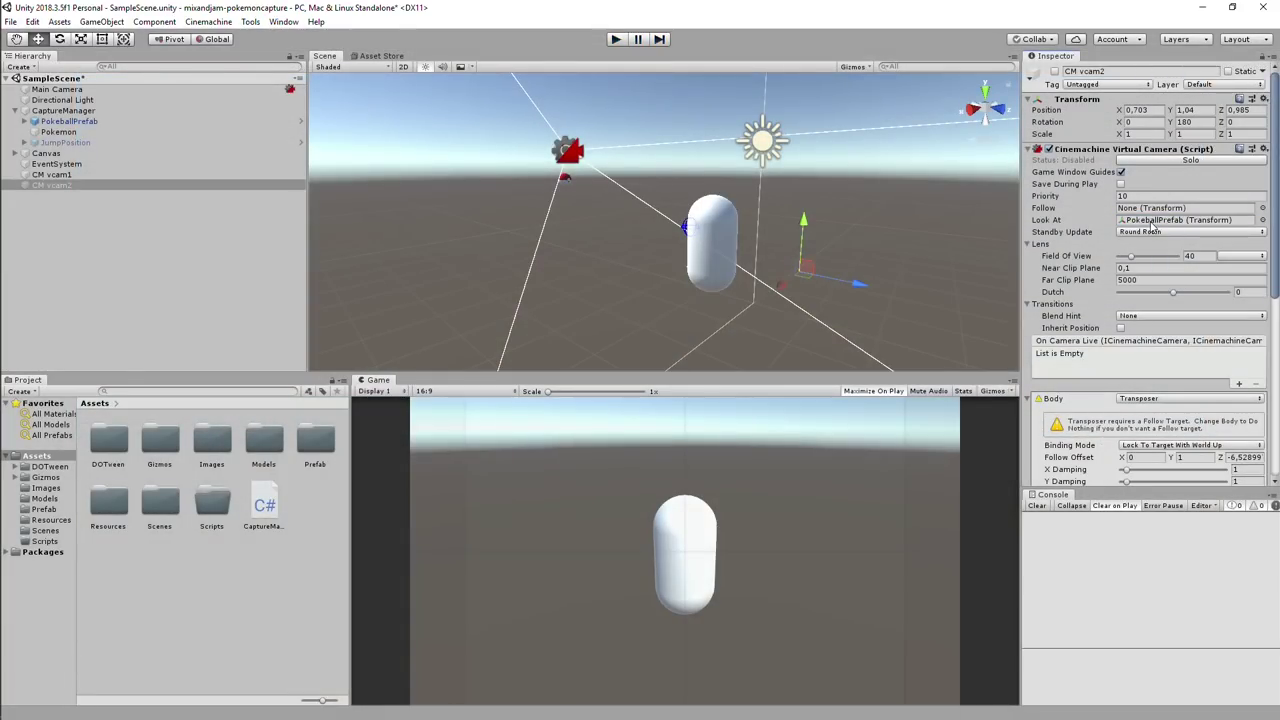
click(1055, 72)
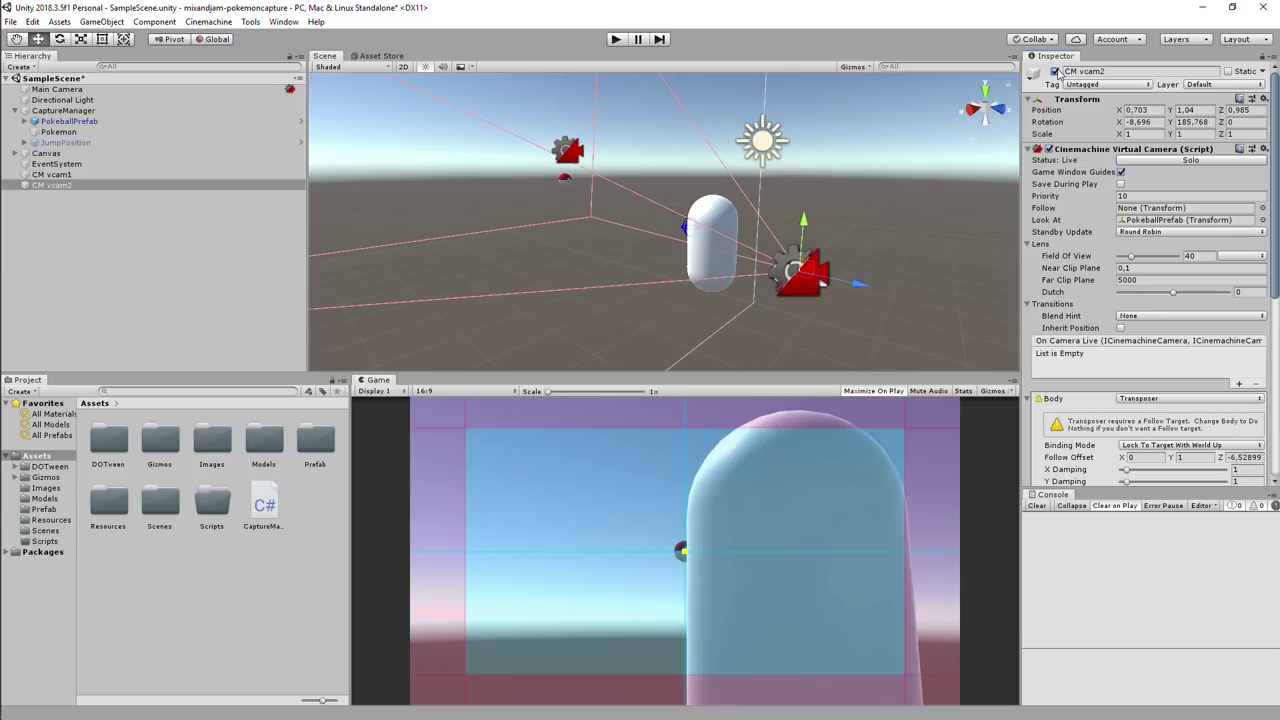
scroll(690, 248, up, 2)
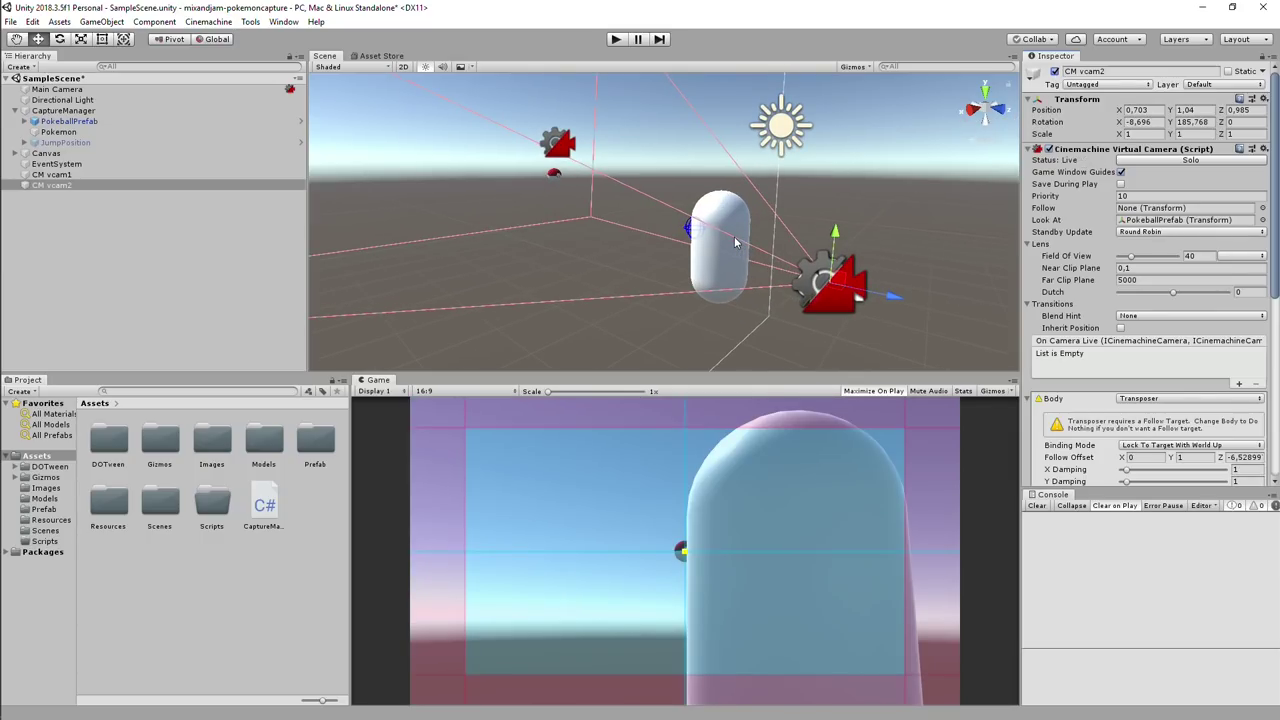
key(ctrl+p)
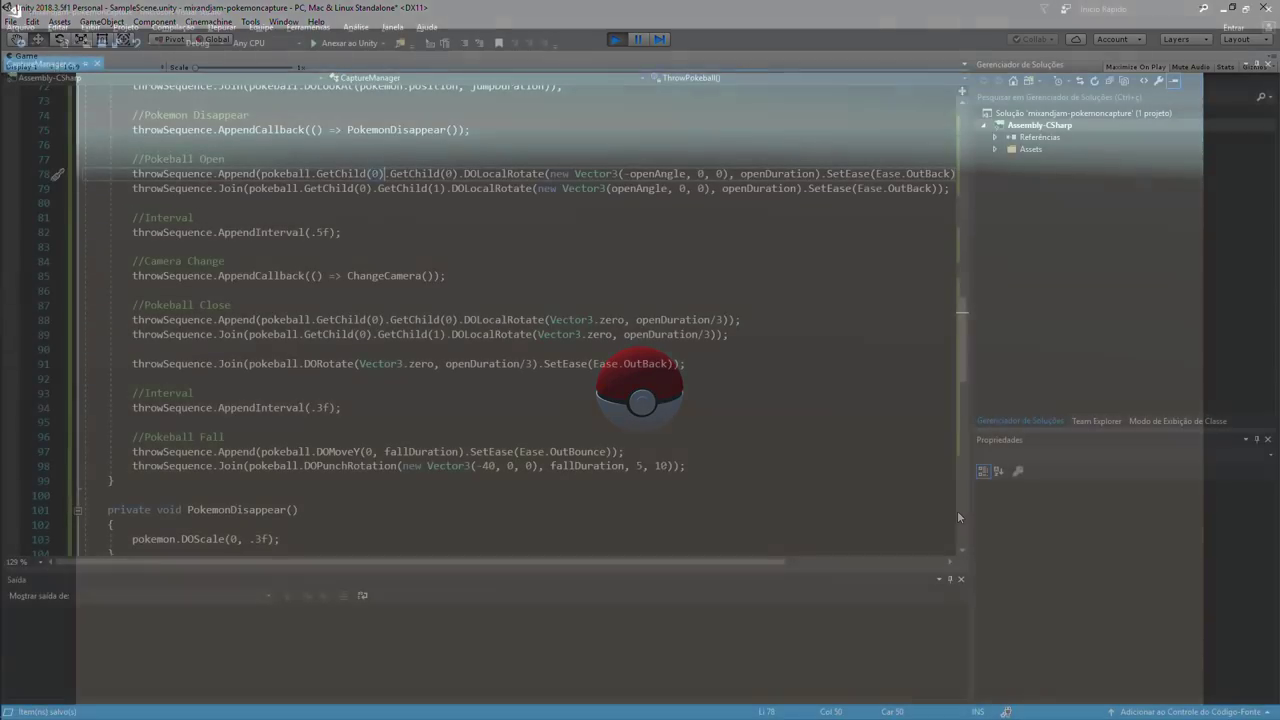
scroll(480, 320, down, 15)
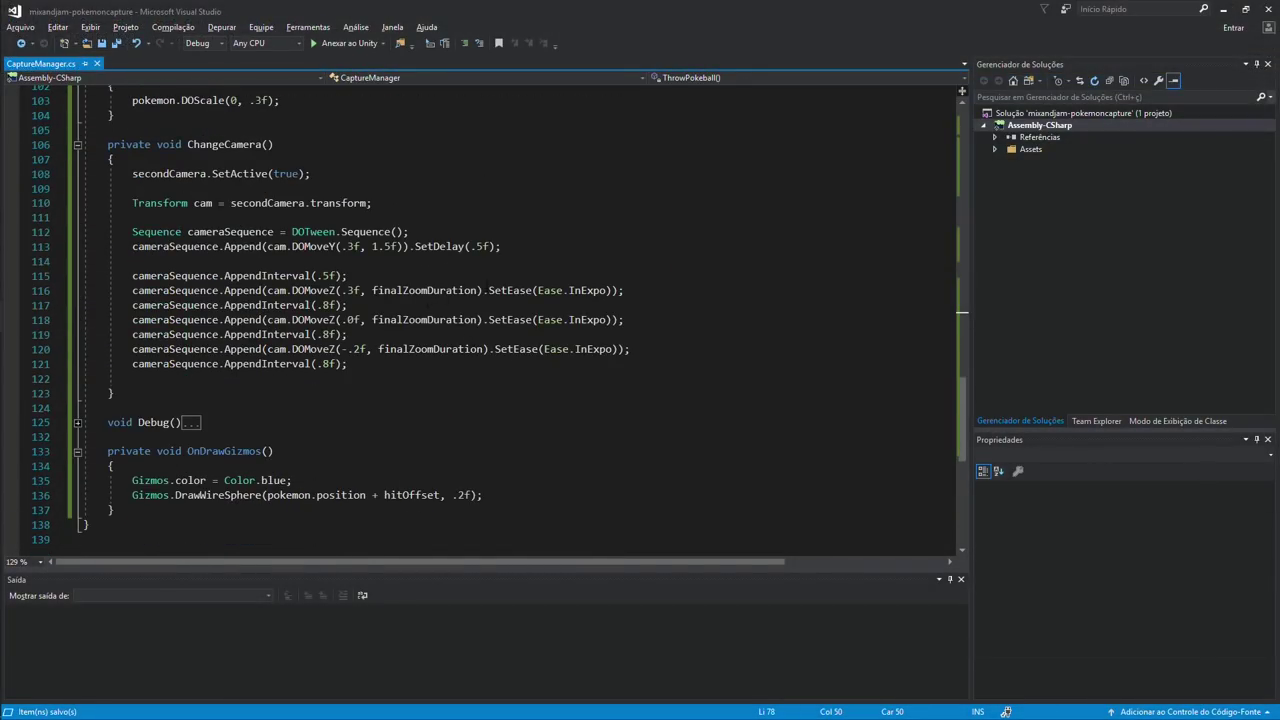
click(473, 279)
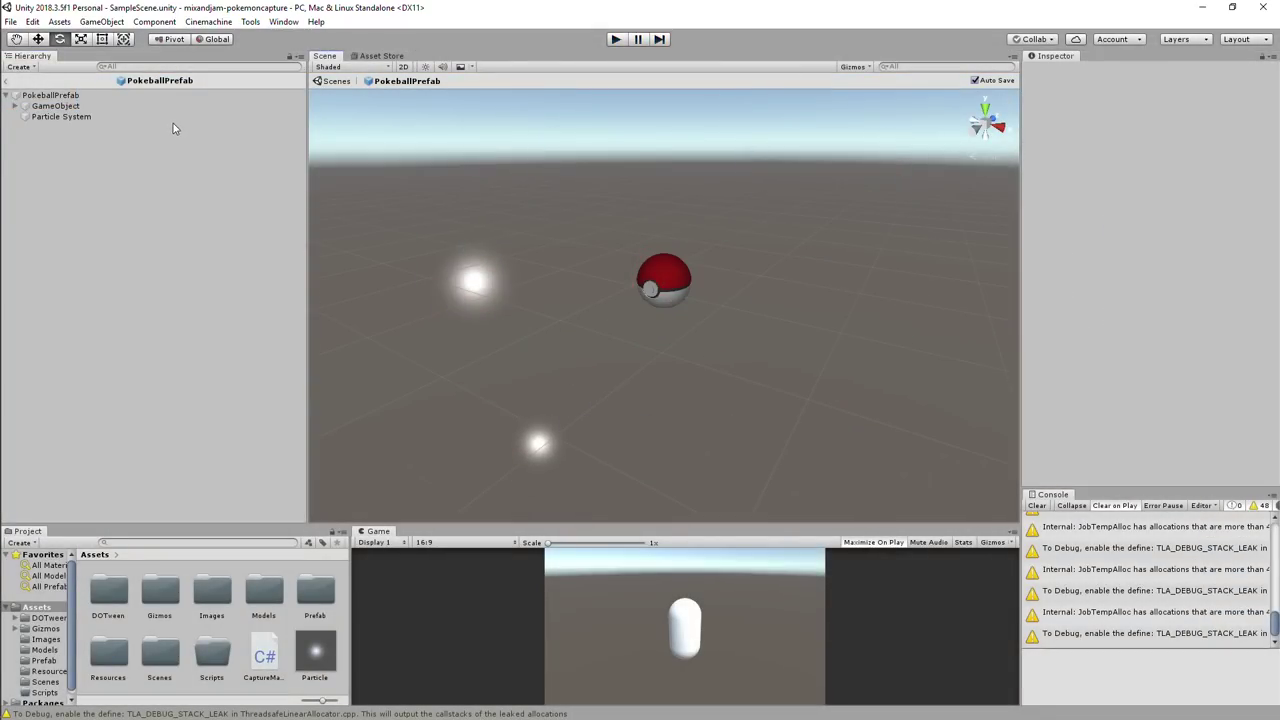
Step: Shrink the Poké Ball particle system's shape radius to 0.63 and set Simulation Space to World
click(173, 118)
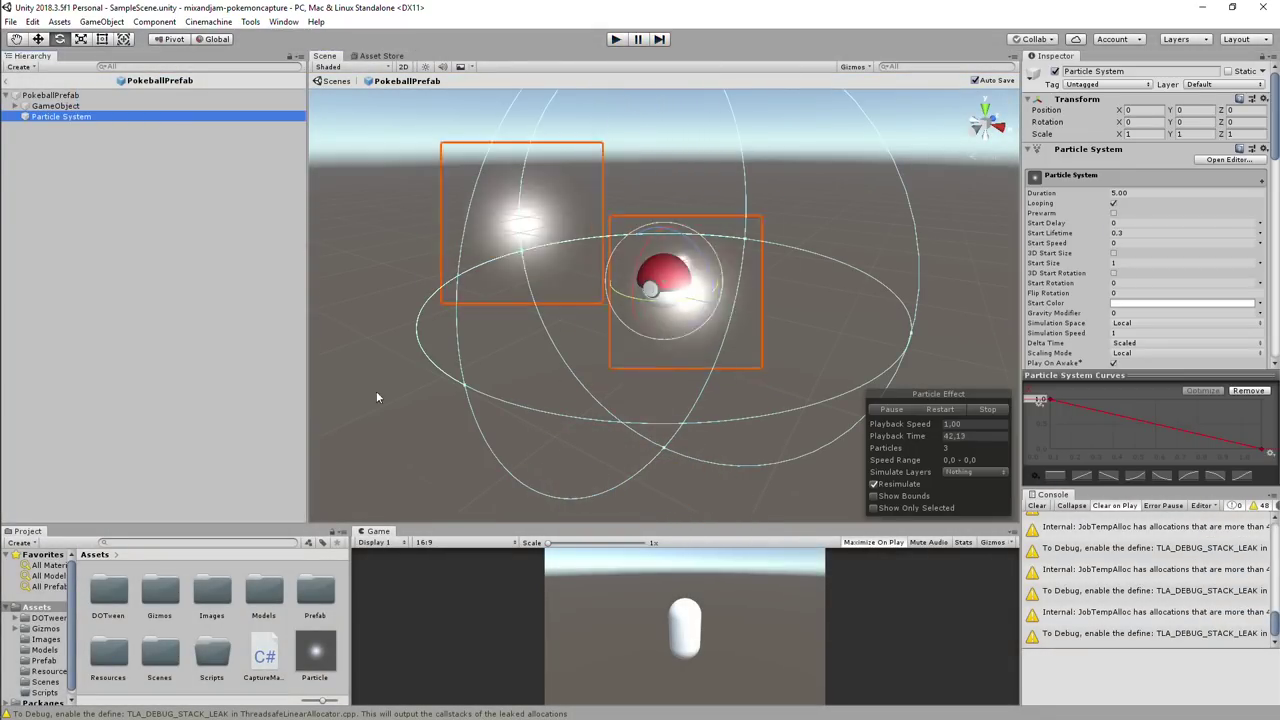
scroll(1132, 212, down, 5)
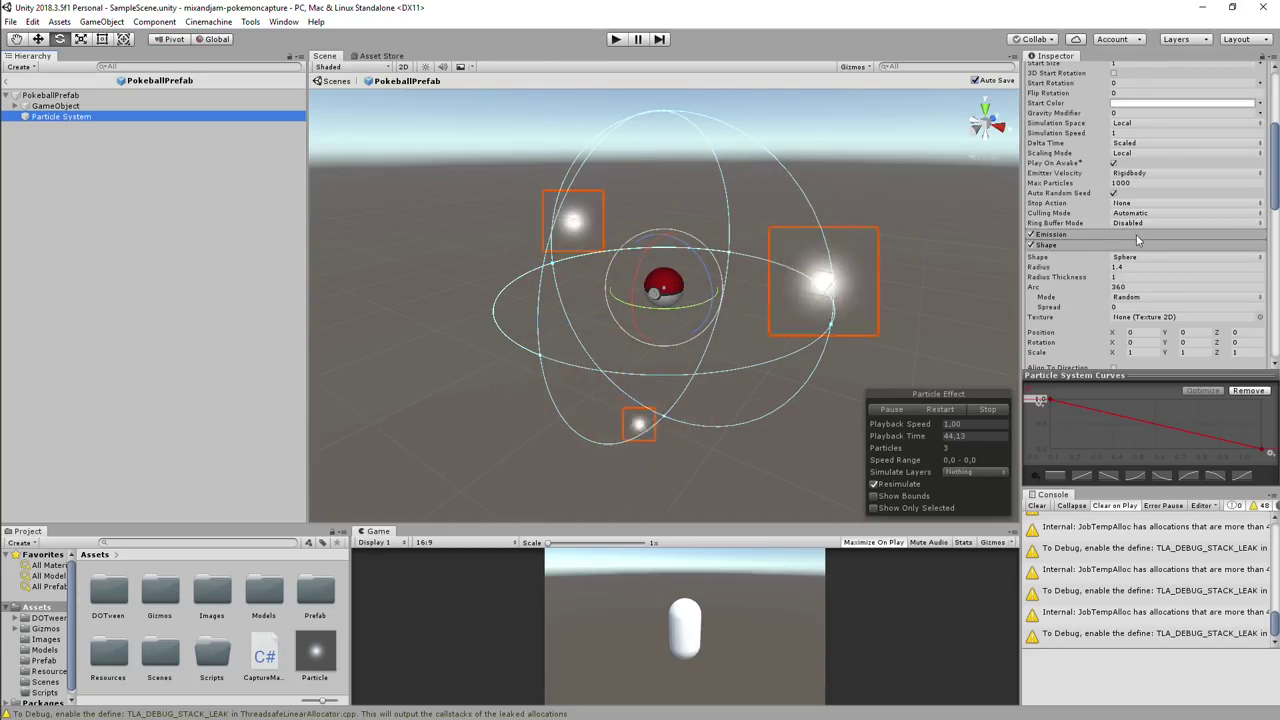
drag(1098, 147, 1075, 148)
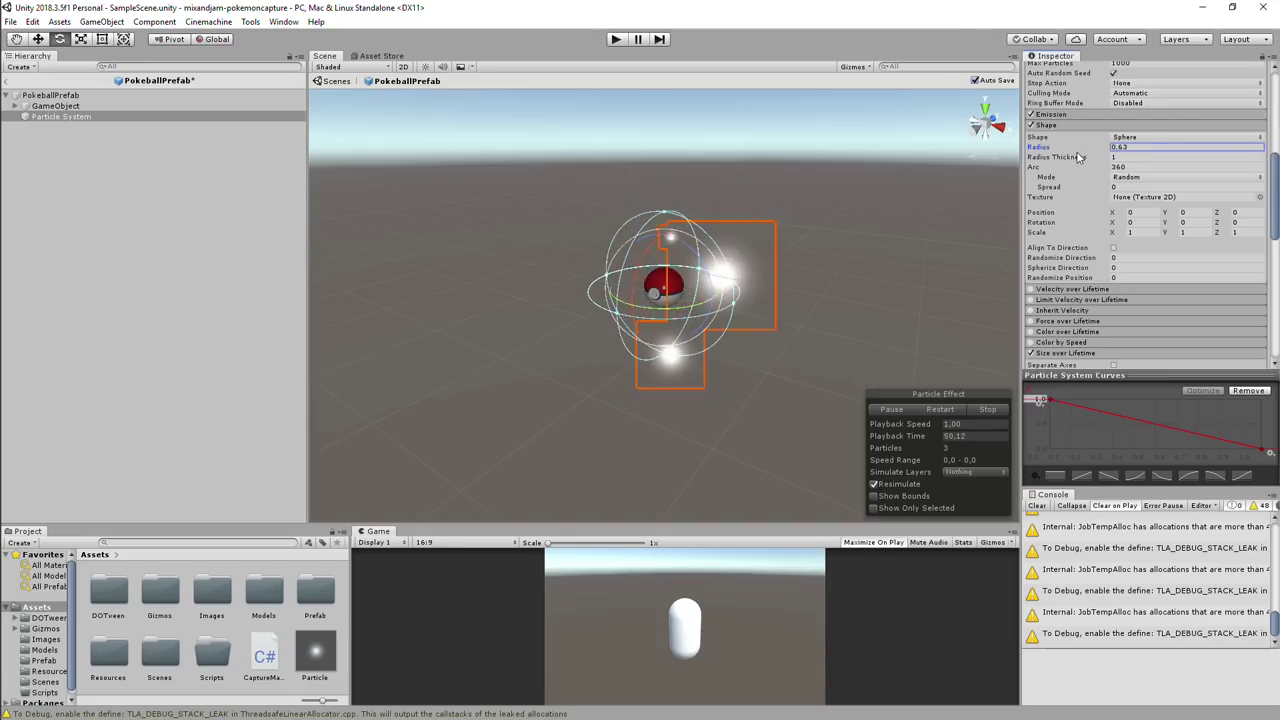
scroll(1142, 244, up, 5)
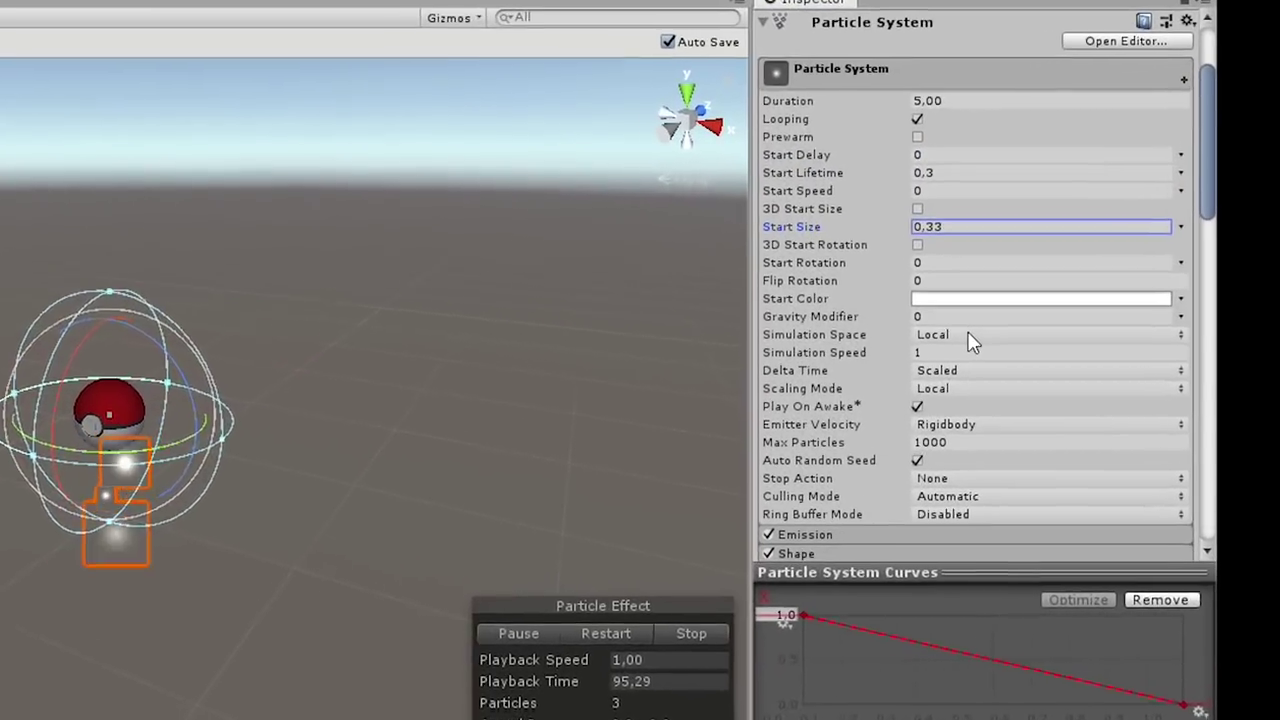
click(1145, 245)
click(1151, 273)
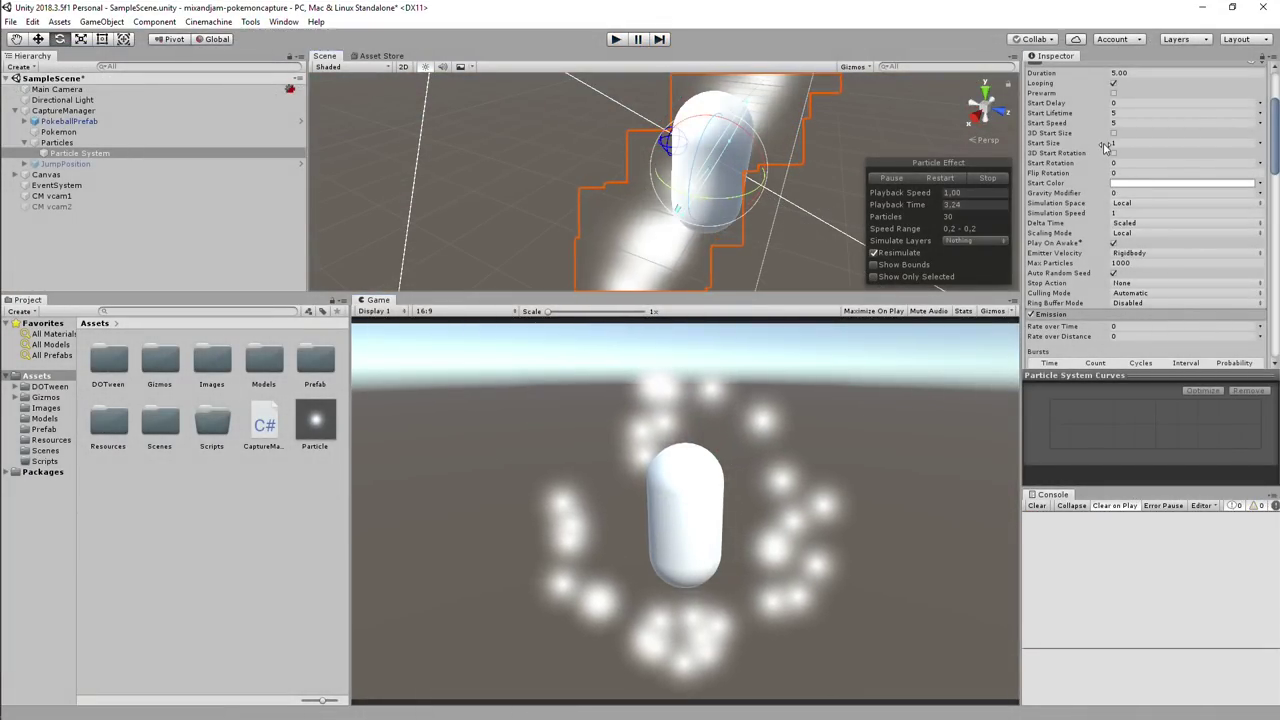
Step: Enlarge the particles into a bright glow and replay the effect to preview it
drag(1105, 147, 1006, 125)
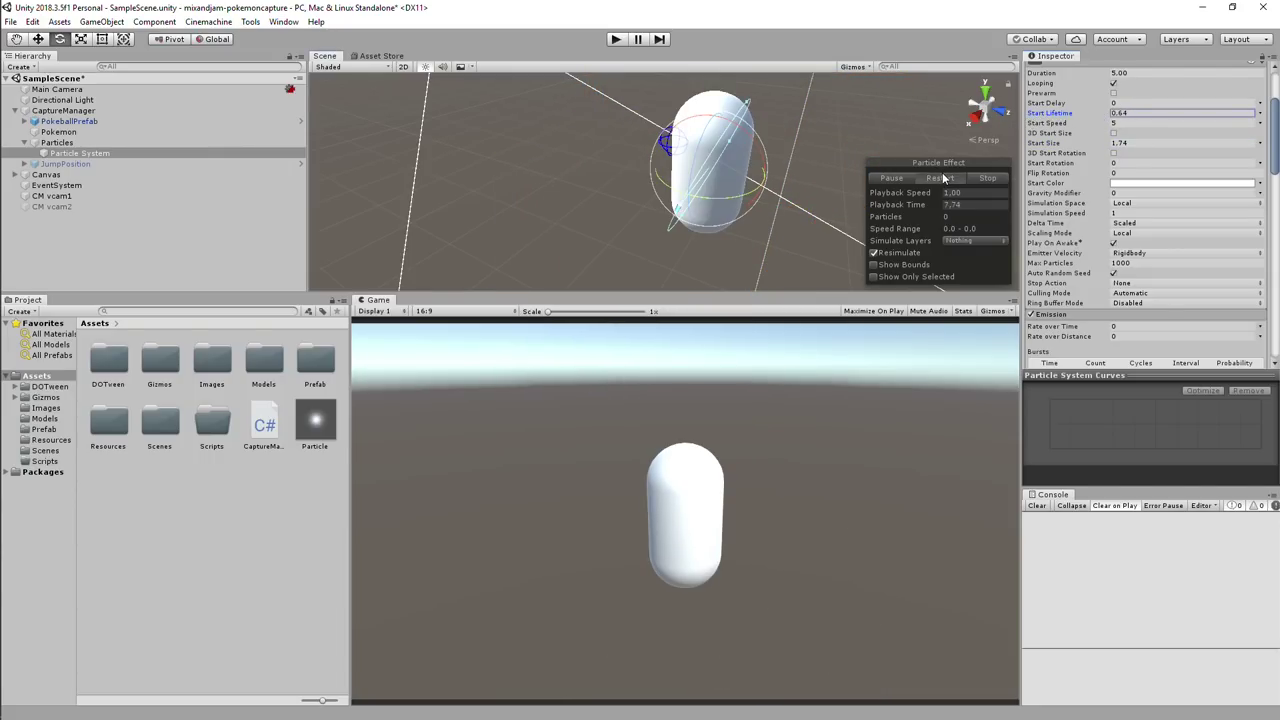
click(943, 178)
click(943, 178)
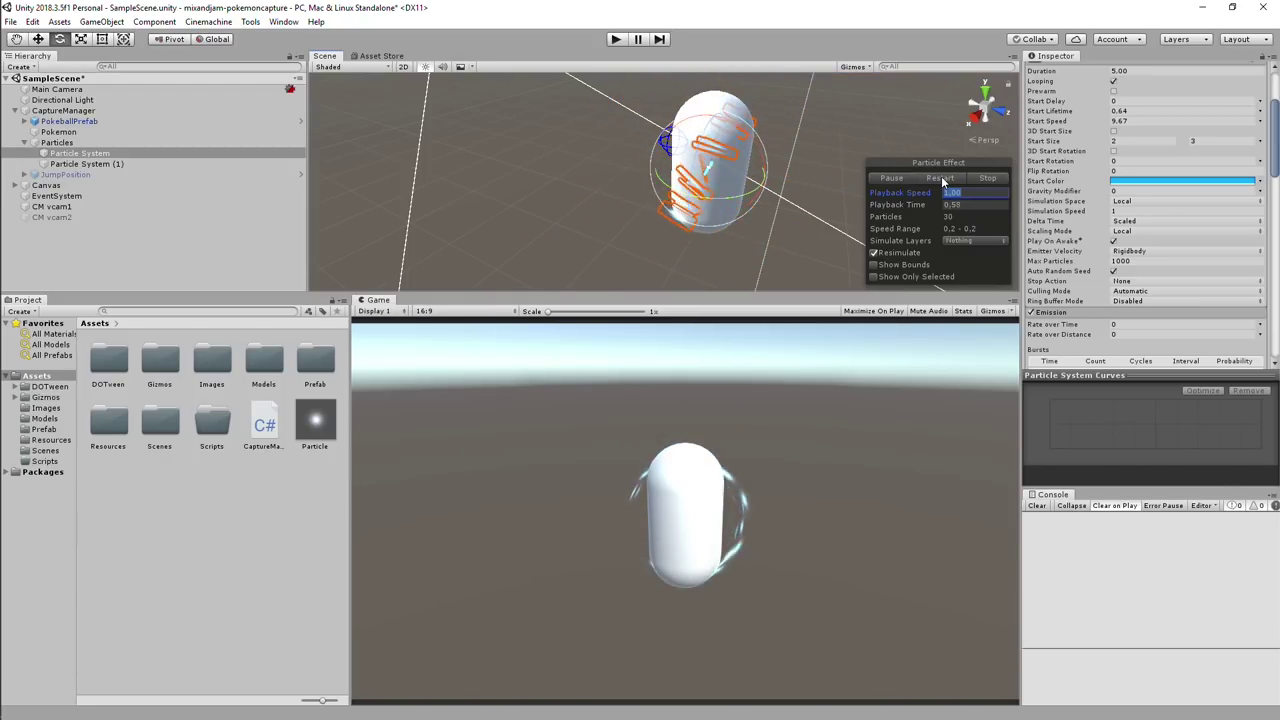
Step: Set the duplicated particle system's Start Lifetime to 0.4 and preview the burst
key(Down)
click(943, 178)
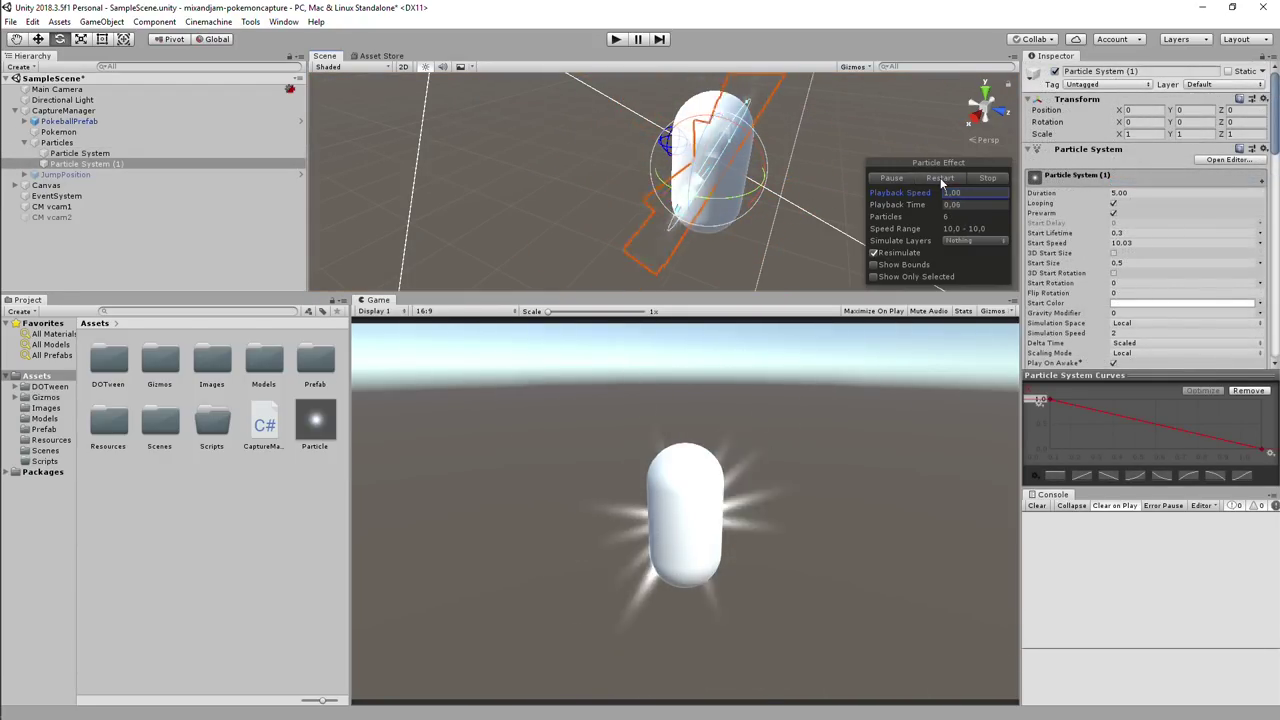
click(1066, 233)
text(0.4)
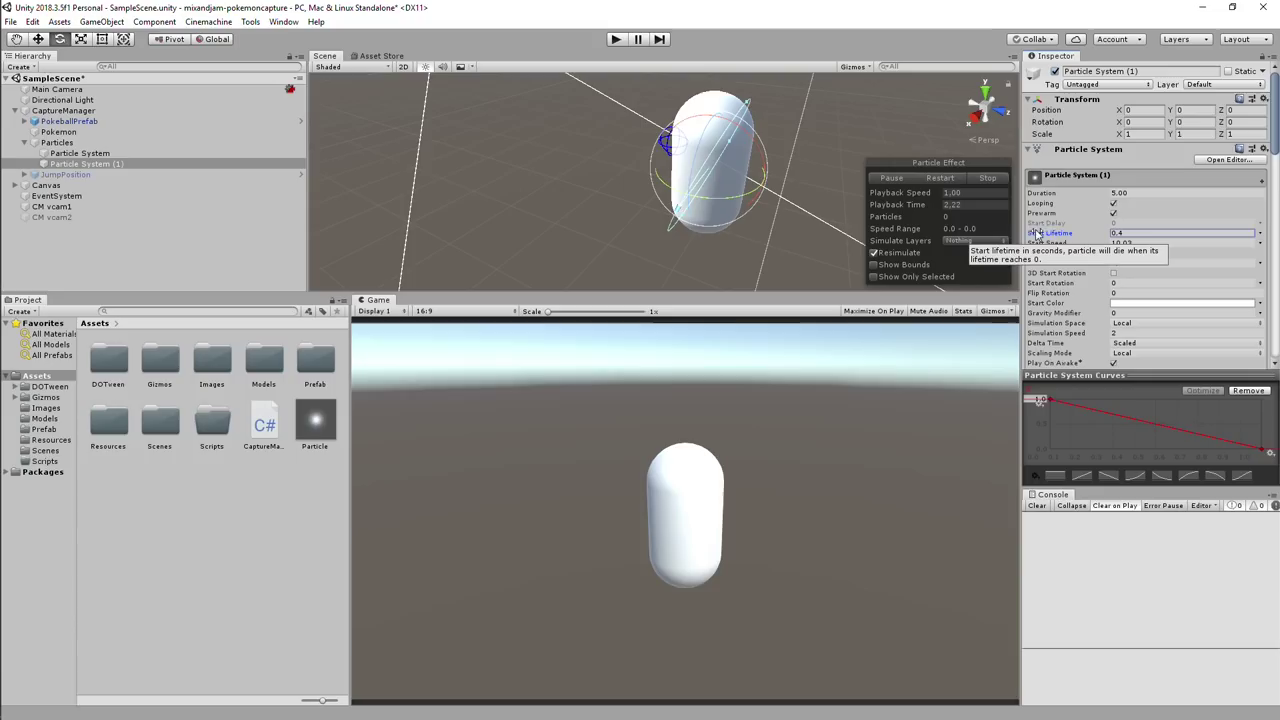
click(943, 178)
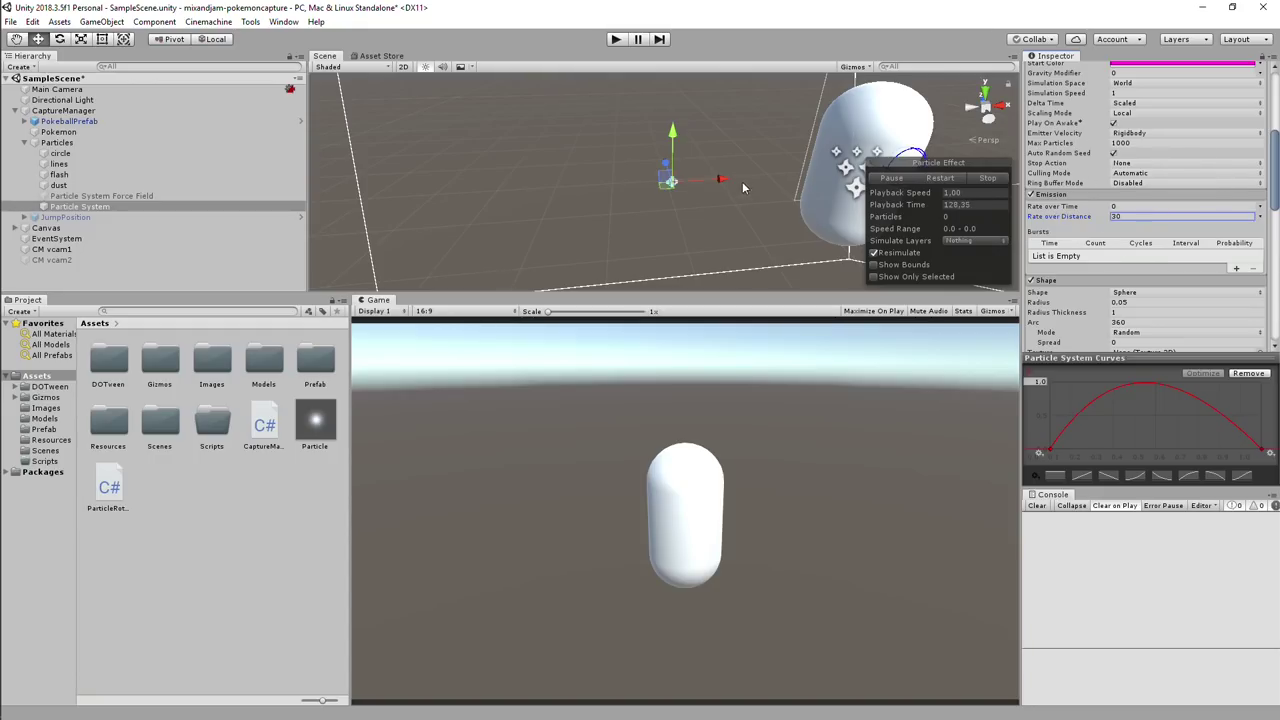
Step: Sweep the trail emitter sideways, then test the capture sequence in play mode
drag(743, 187, 614, 195)
scroll(1150, 170, up, 5)
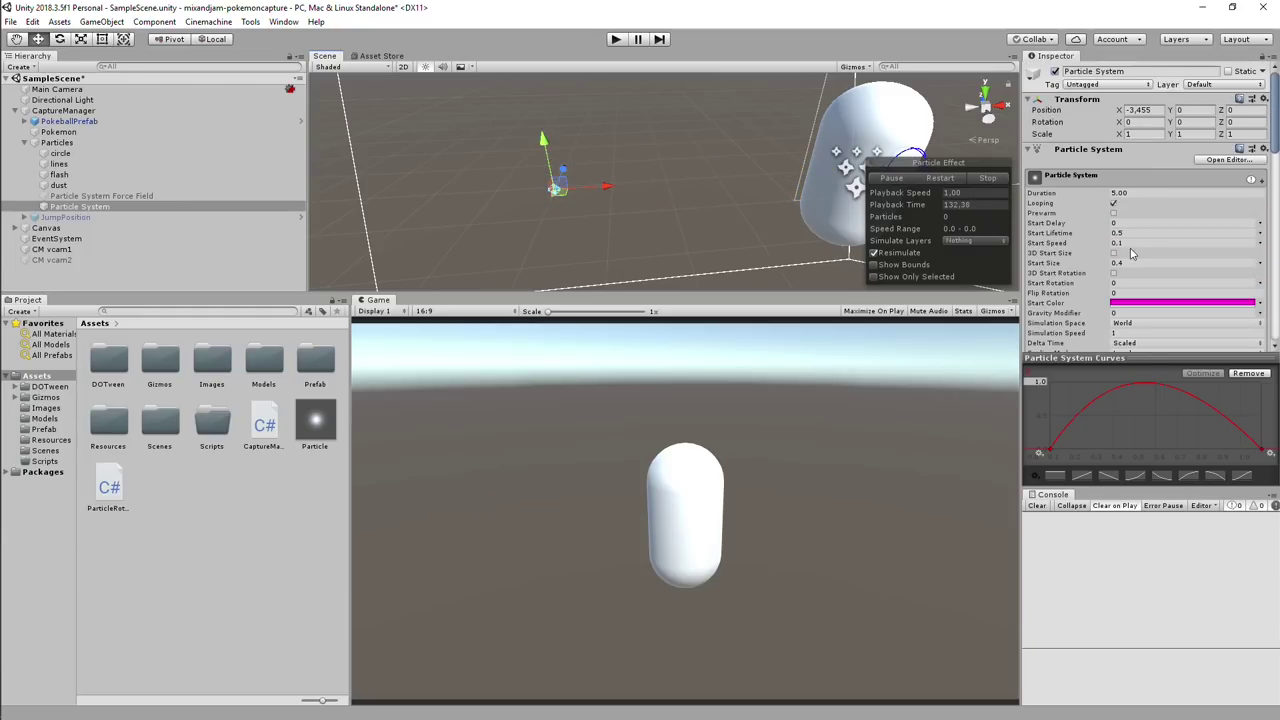
key(ctrl+p)
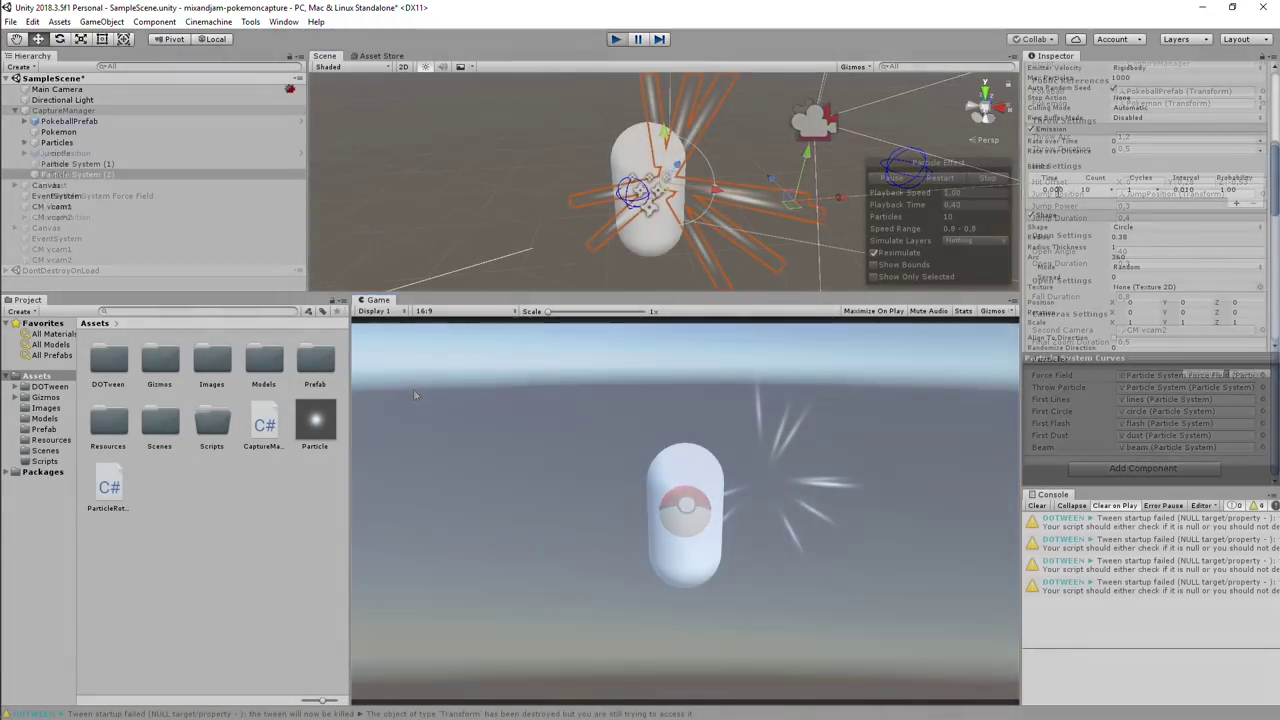
Step: Set Renderer Length Scale to 15.23, undo it, and replay the ring particle effect
scroll(1090, 235, down, 4)
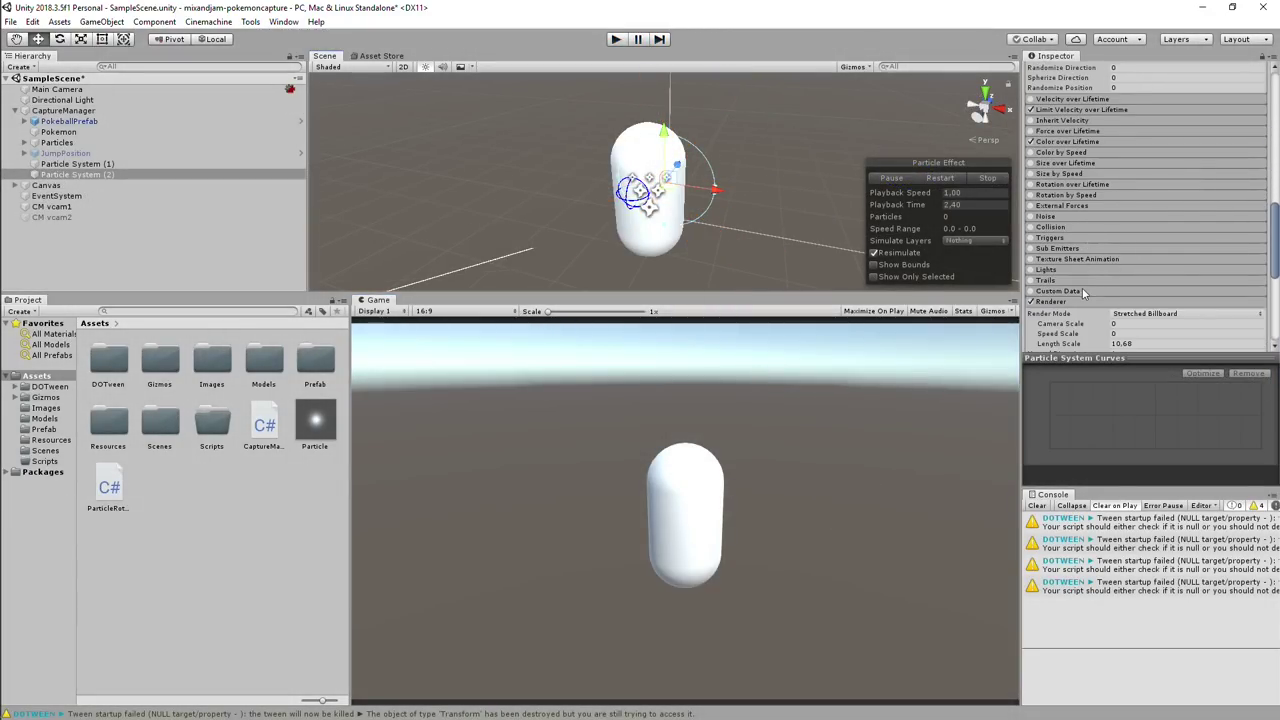
scroll(1083, 292, down, 4)
click(1100, 270)
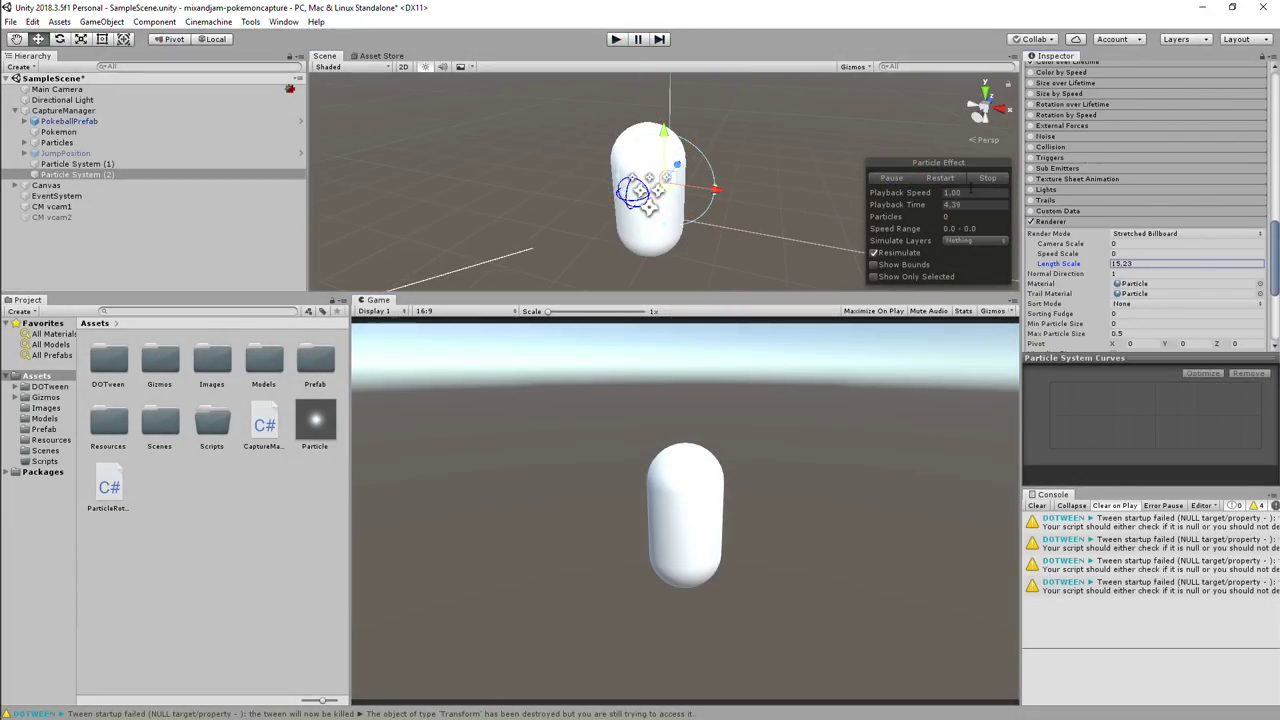
key(Return)
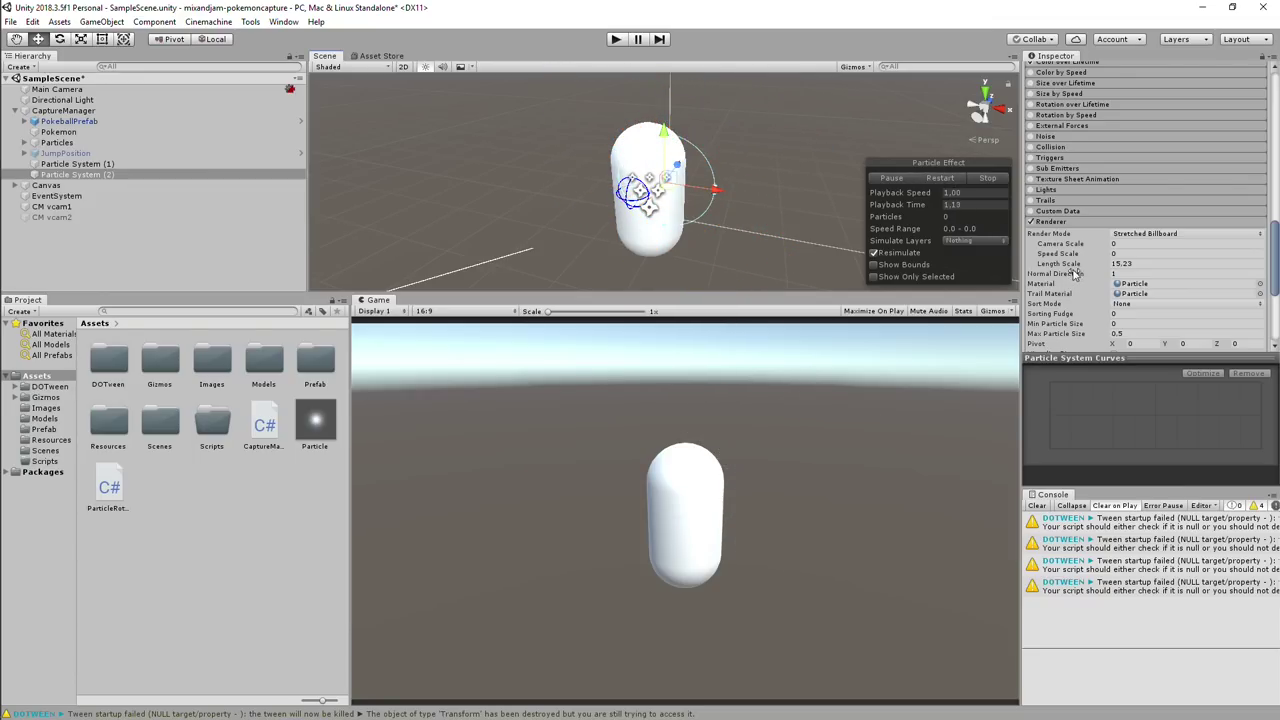
key(ctrl+z)
click(945, 178)
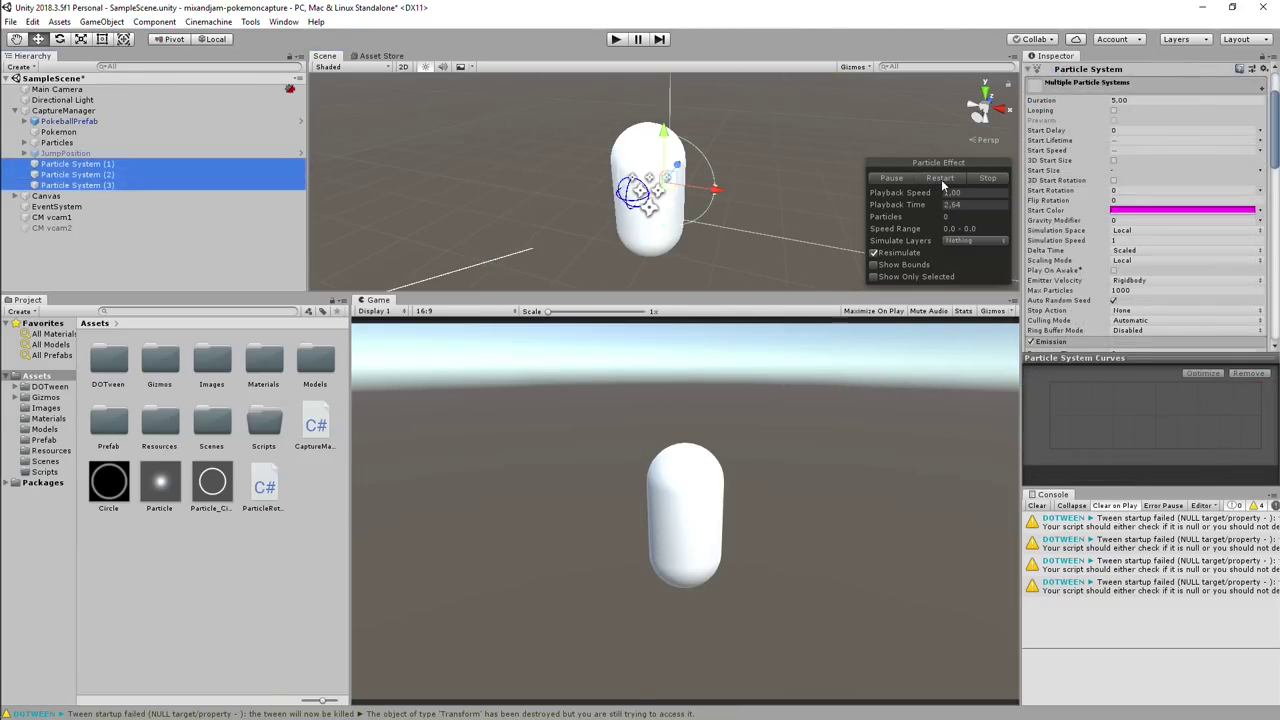
Step: Restart the pokeball's trail, blink, ring and star particles, then run the game
click(941, 180)
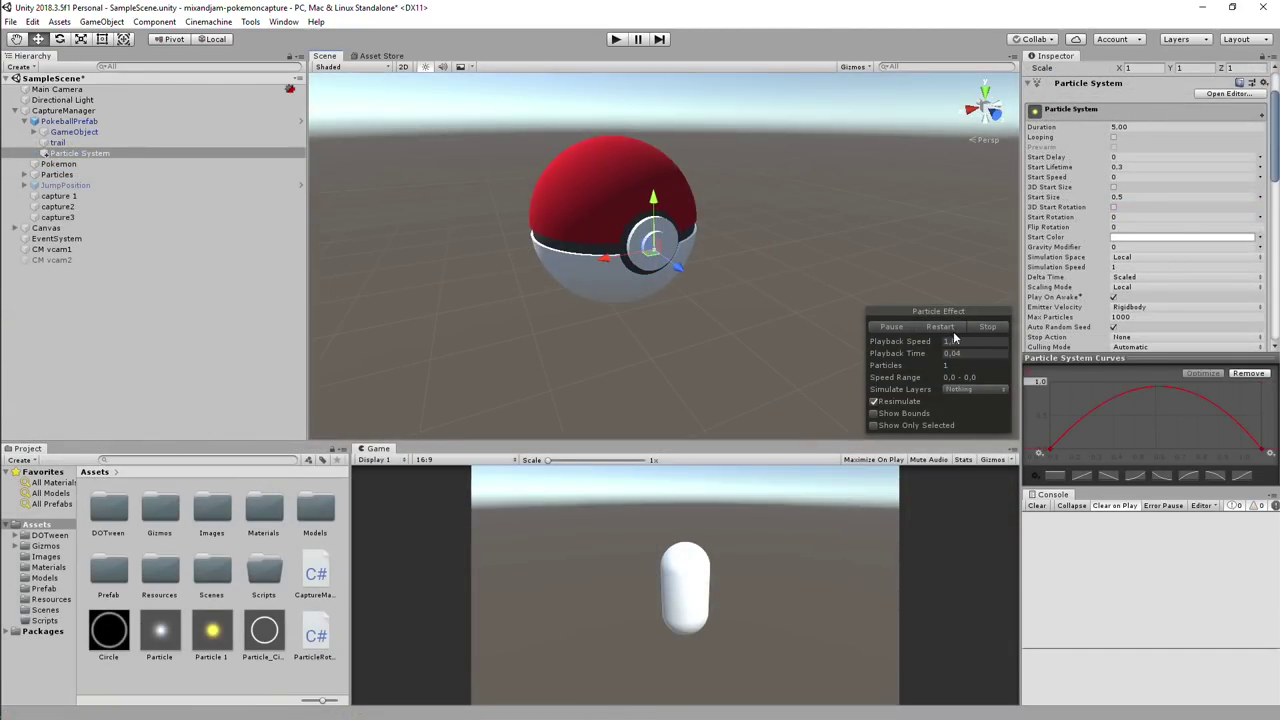
click(212, 630)
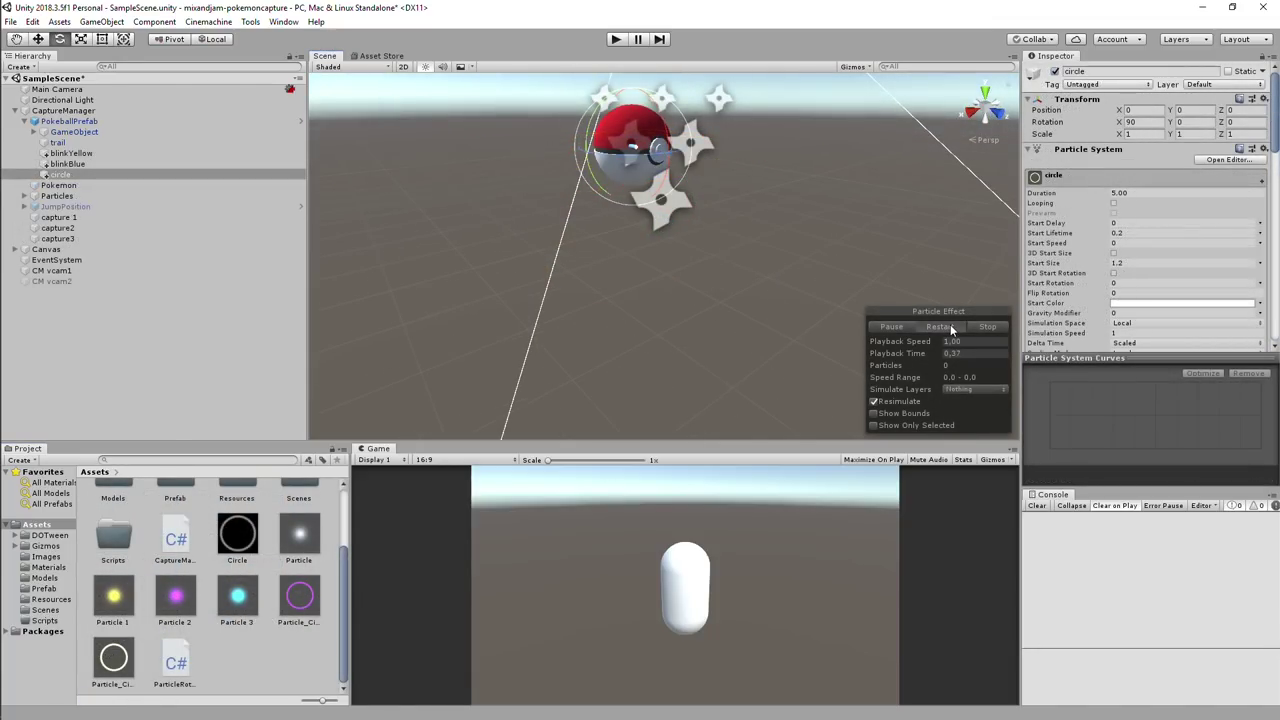
click(950, 326)
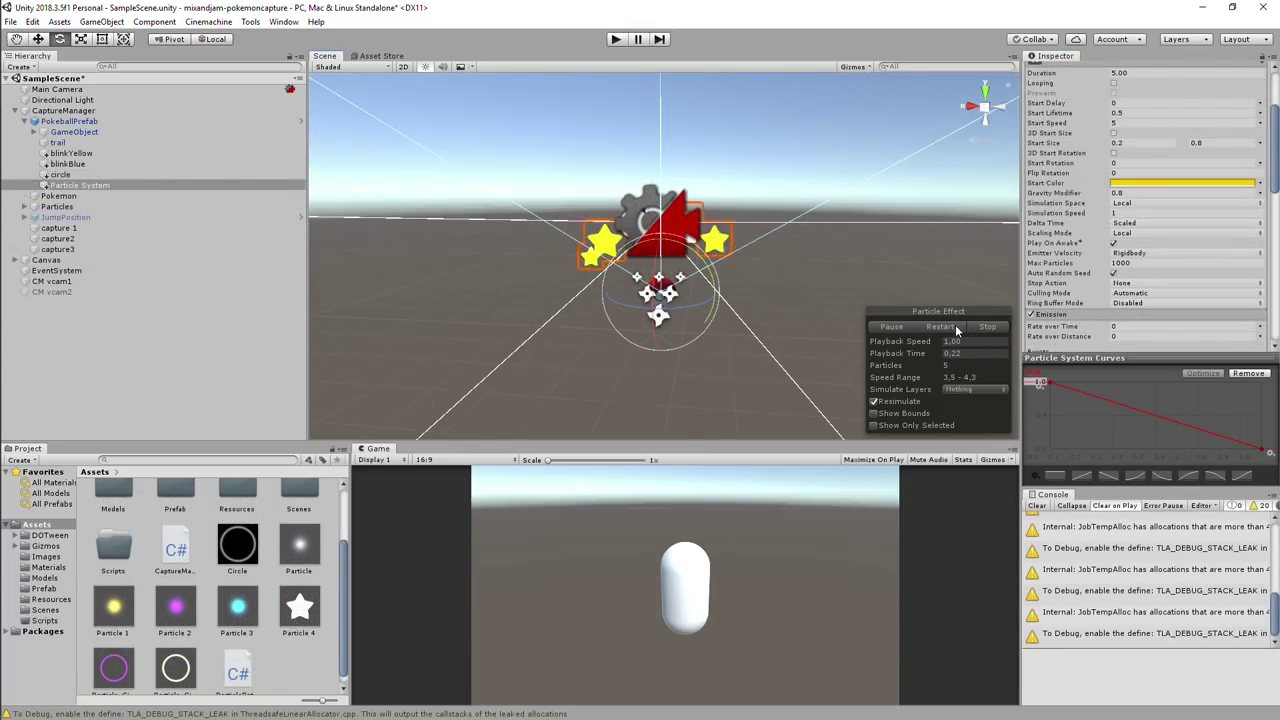
key(ctrl+p)
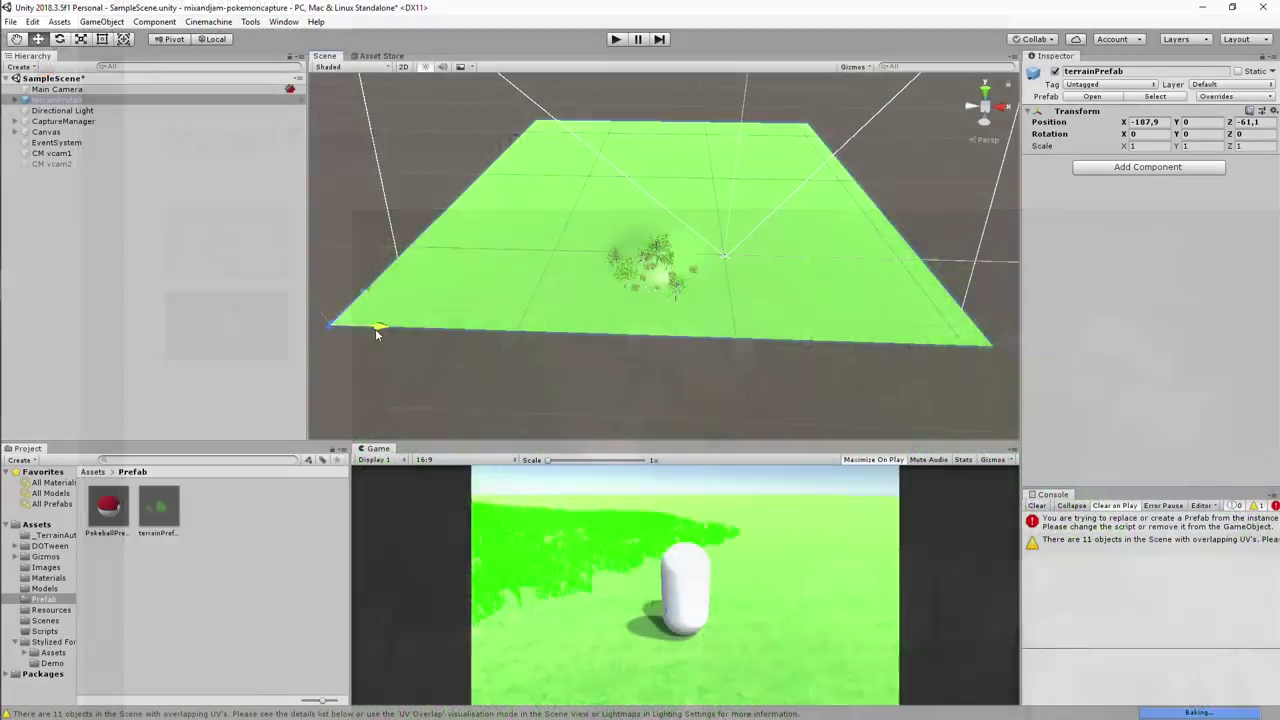
Step: Orbit the Scene view to inspect the newly placed grassy terrain around the capsule
alt+drag(375, 329, 502, 320)
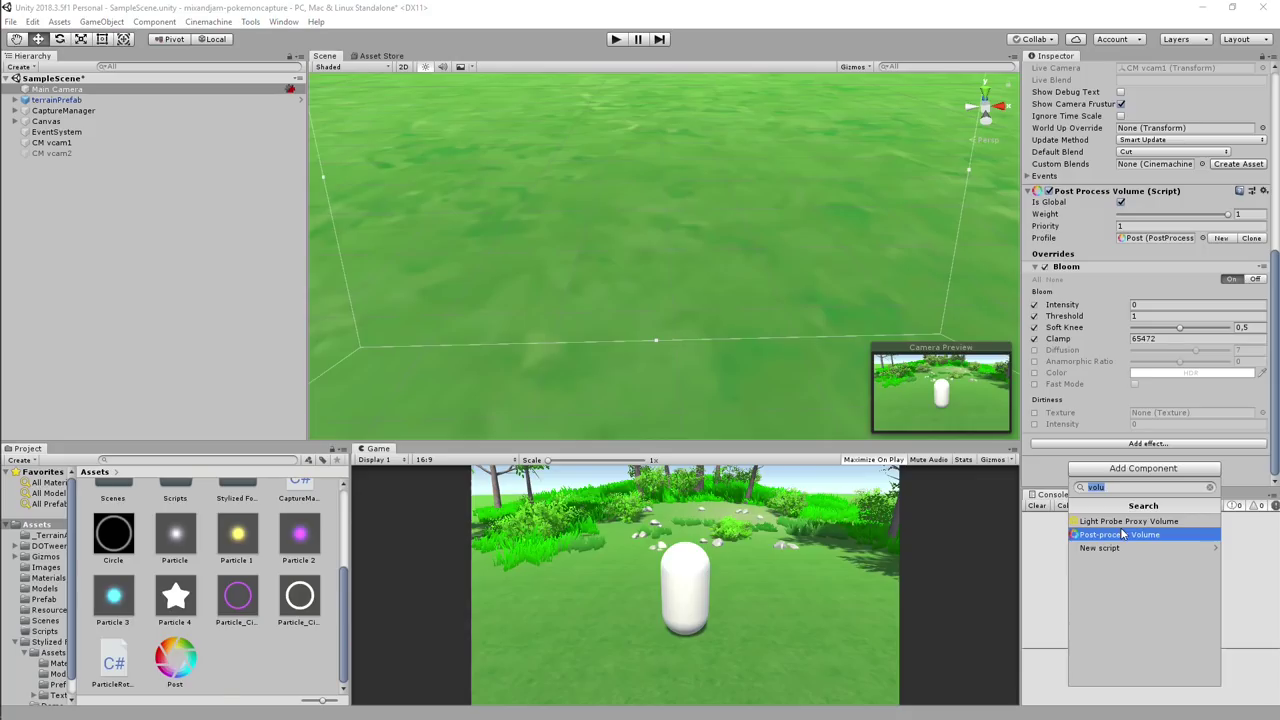
Step: Add a Post-process Layer to Main Camera and adjust the Depth of Field aperture
text(layer)
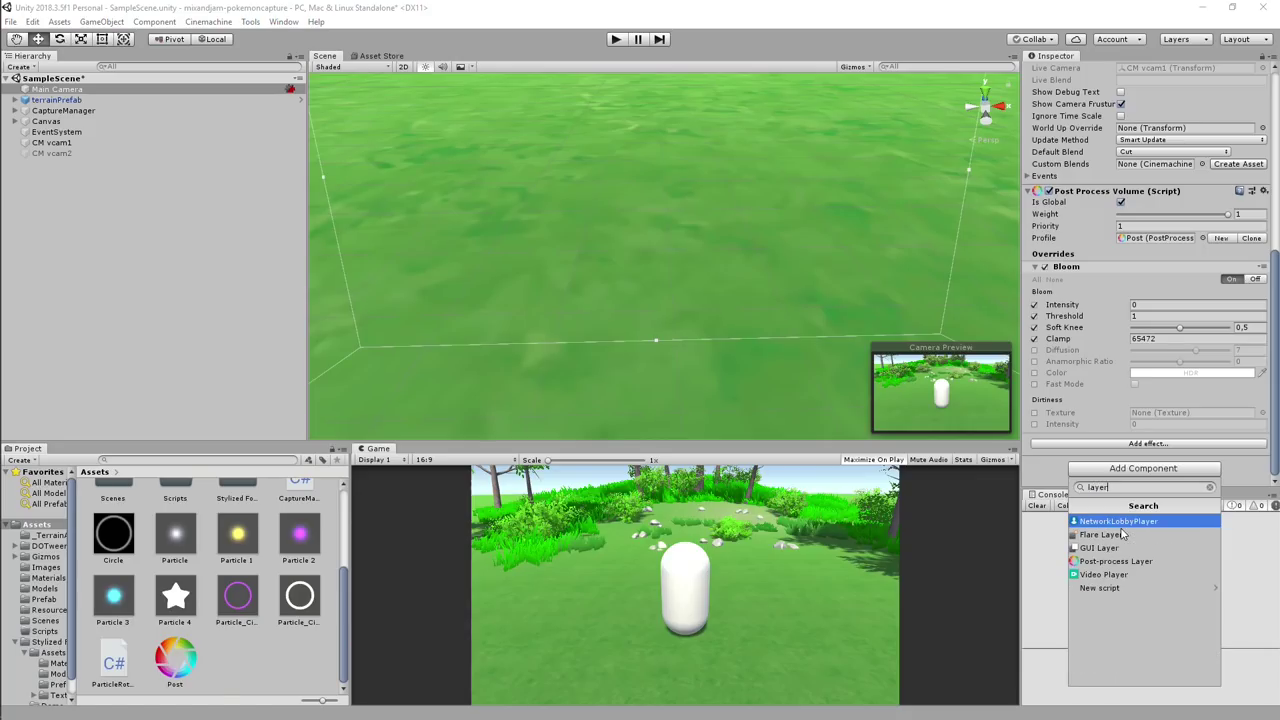
key(Return)
drag(1152, 362, 1143, 358)
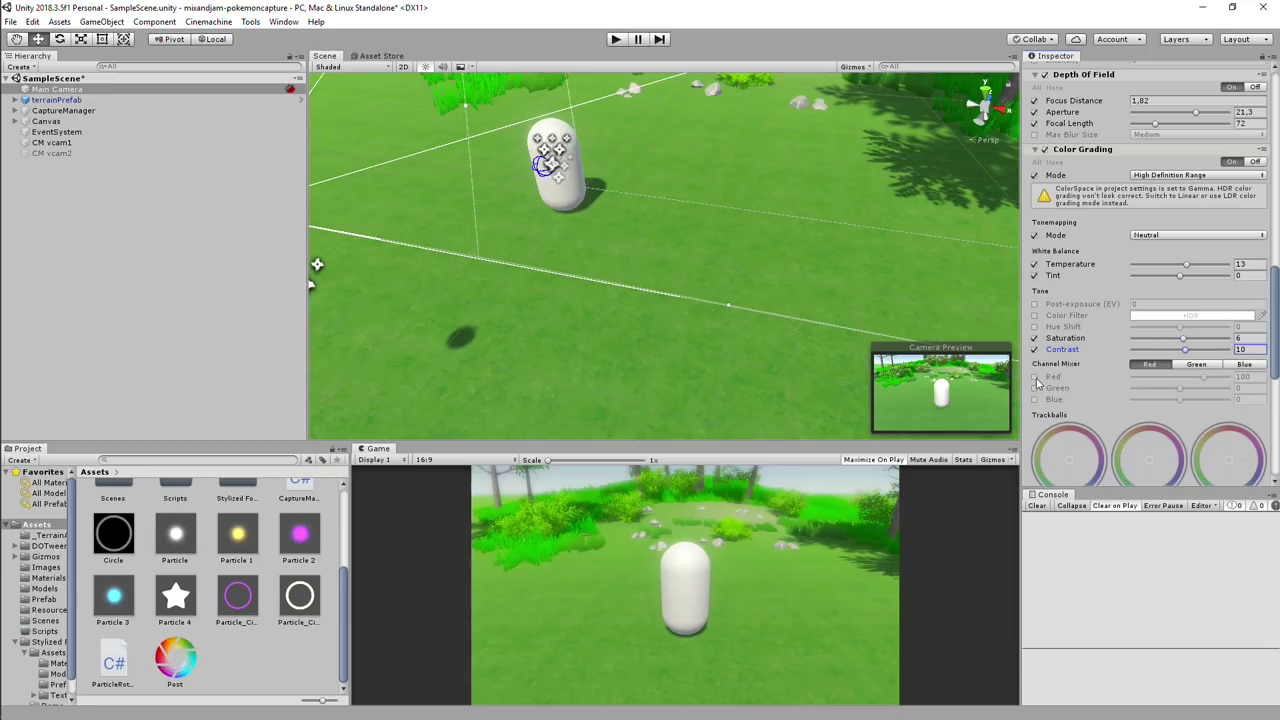